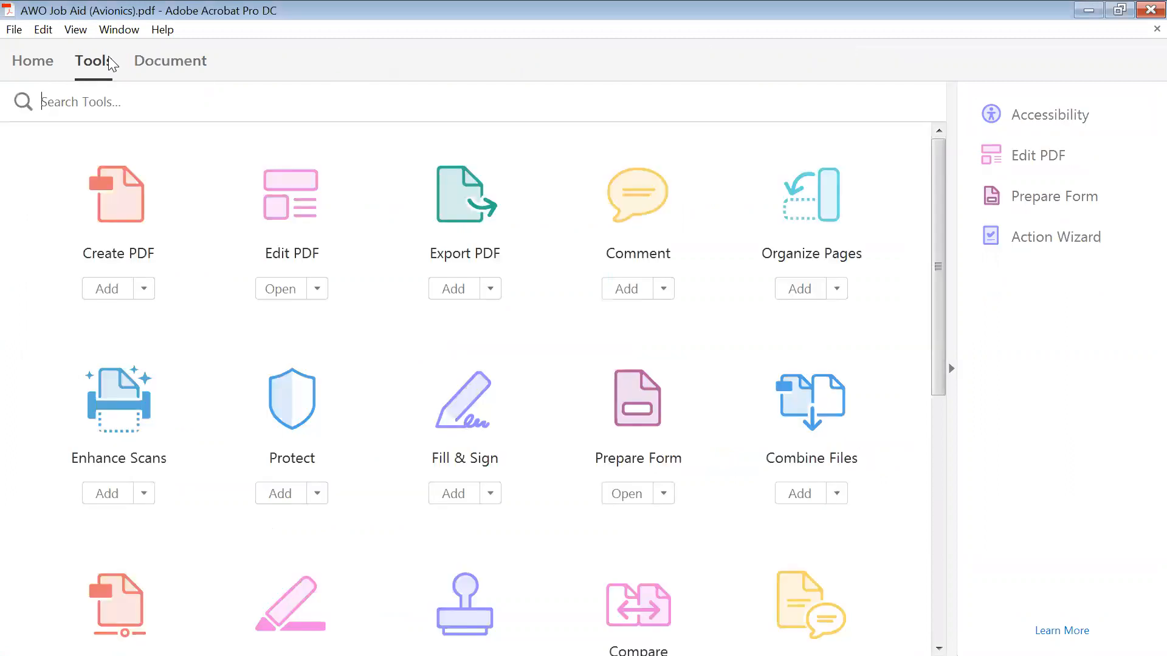
Find the Accessibility tool in the full tool list and open it for the document
scroll(336, 164, "down", 2)
scroll(337, 165, "down", 2)
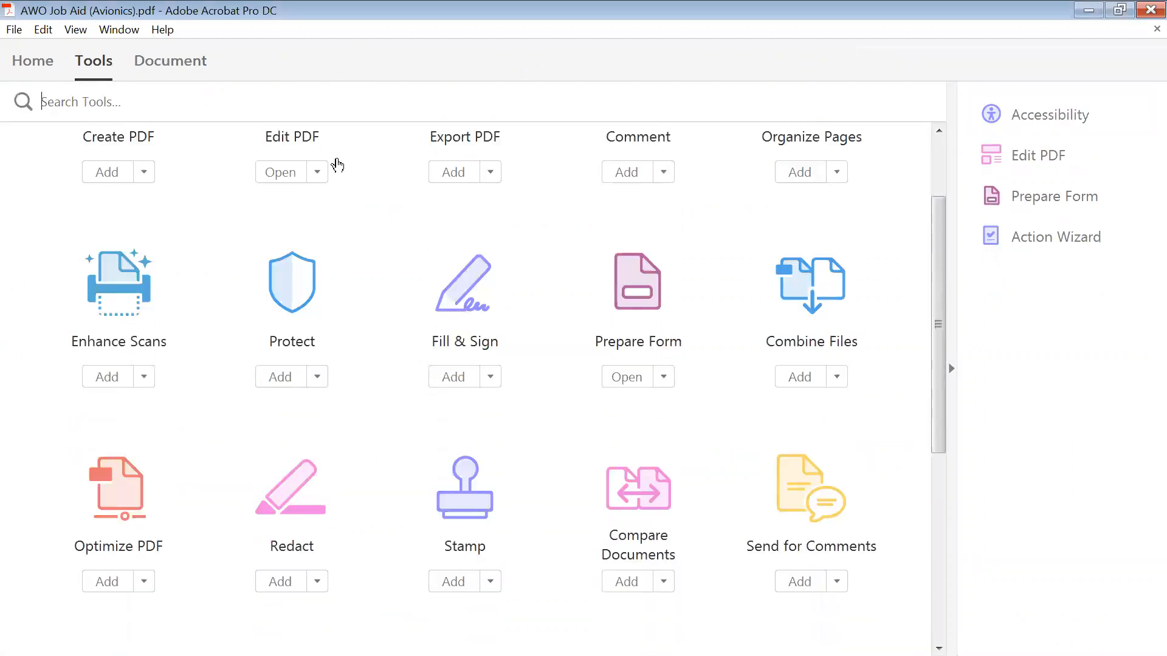
scroll(336, 165, "down", 4)
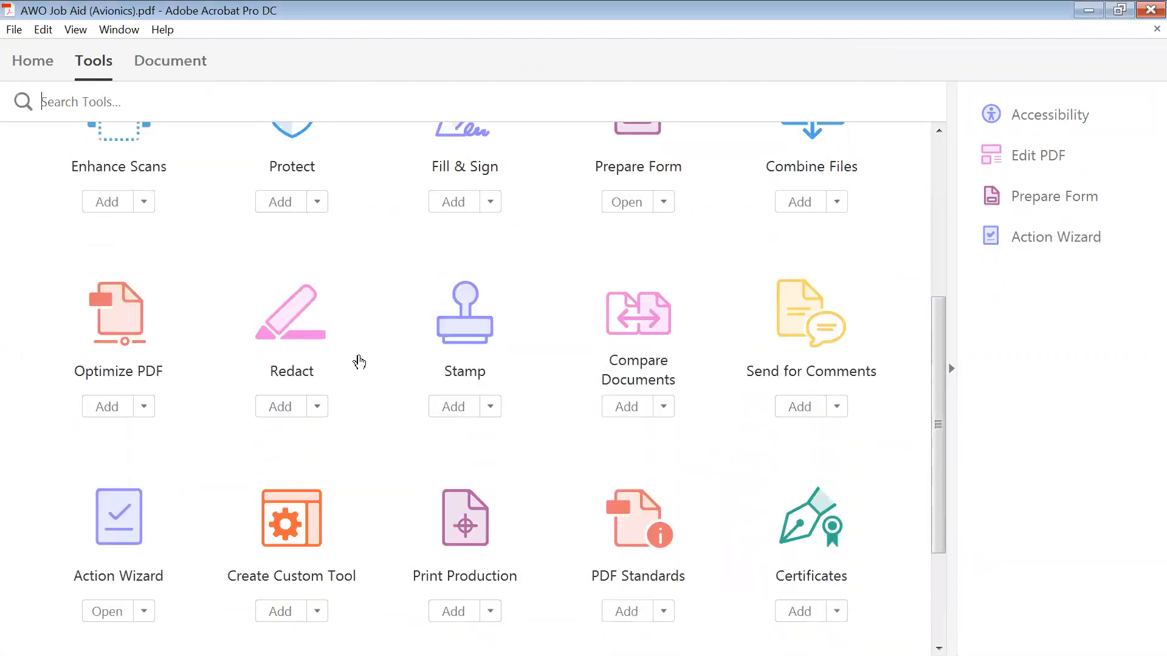
scroll(359, 362, "down", 3)
scroll(359, 362, "down", 2)
left_click(107, 514)
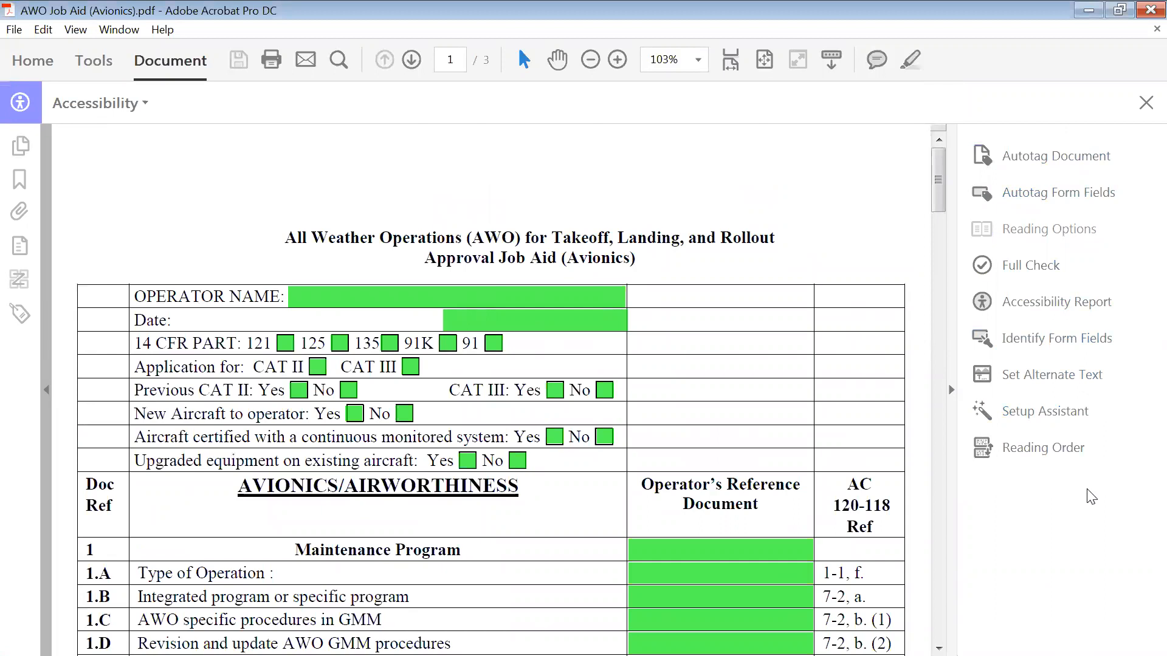
Close the Accessibility tool set and reopen it using the other available routes
left_click(1143, 102)
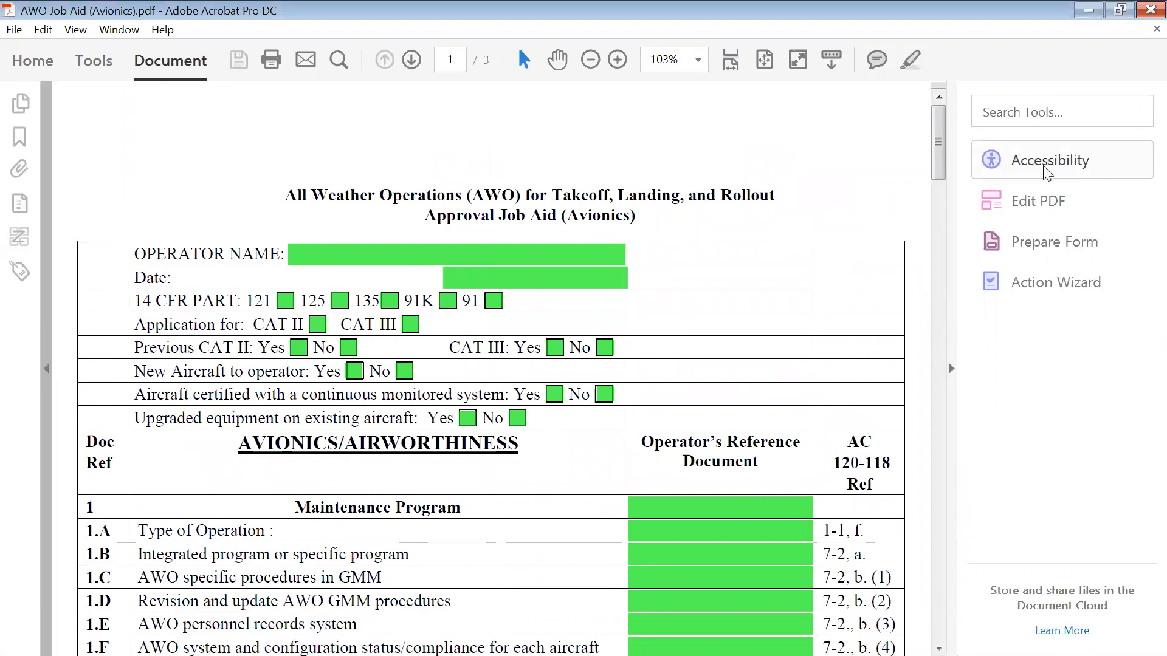
left_click(1047, 165)
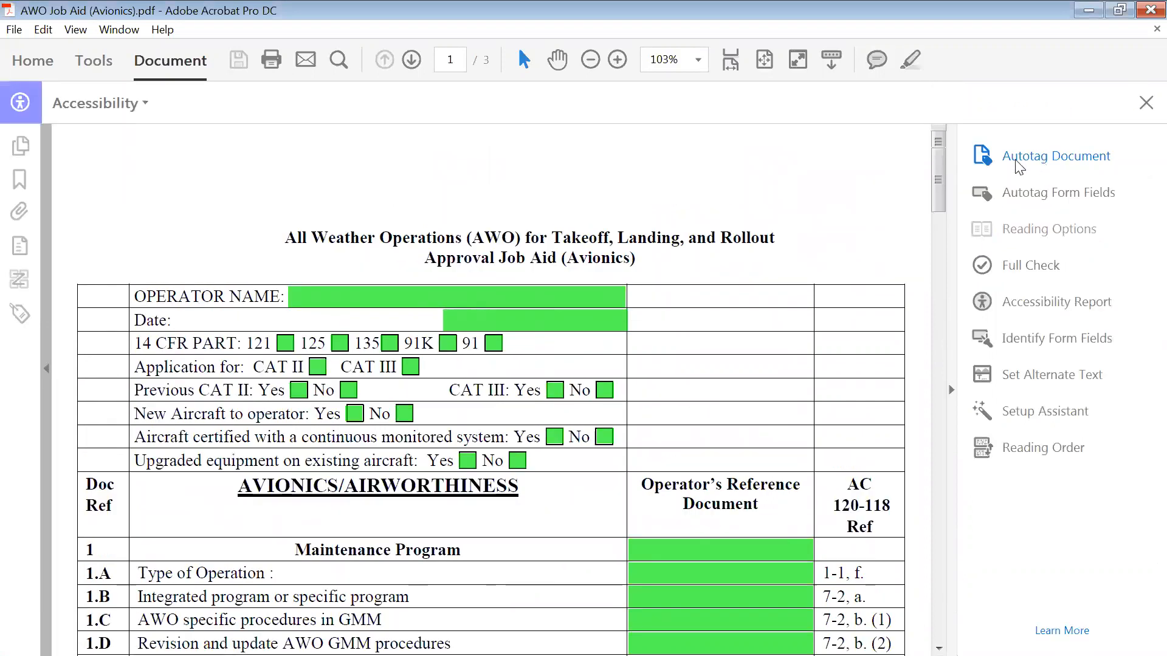
left_click(97, 60)
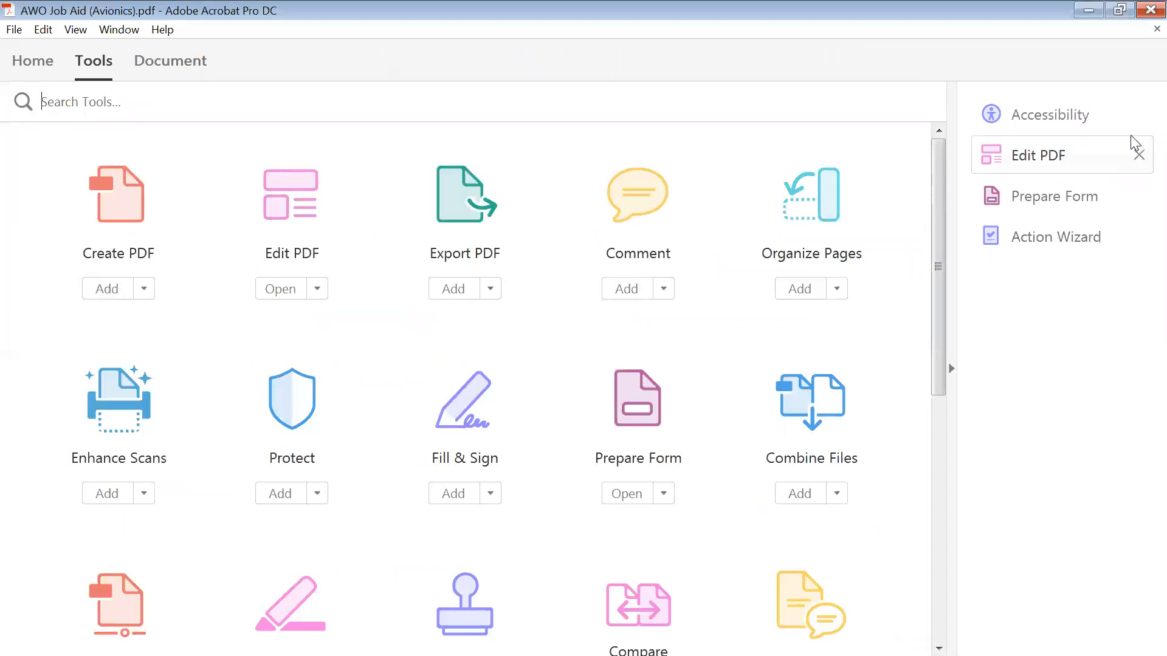
left_click(1068, 114)
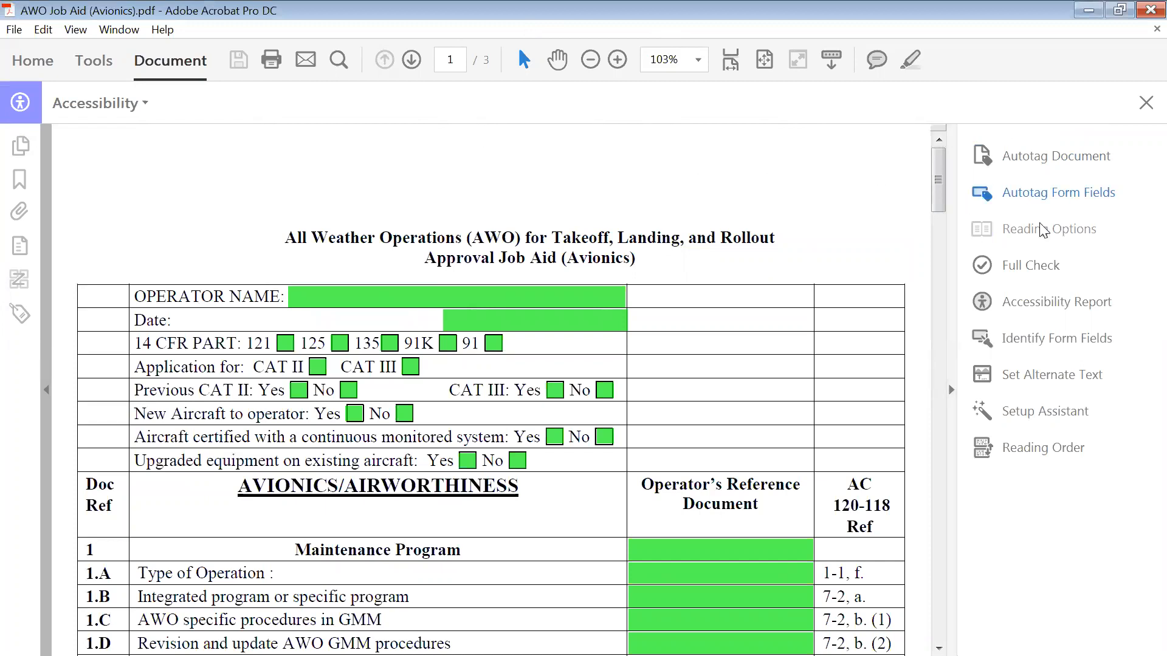
Run a full accessibility check on all pages in the document with the preset checking options
left_click(1013, 266)
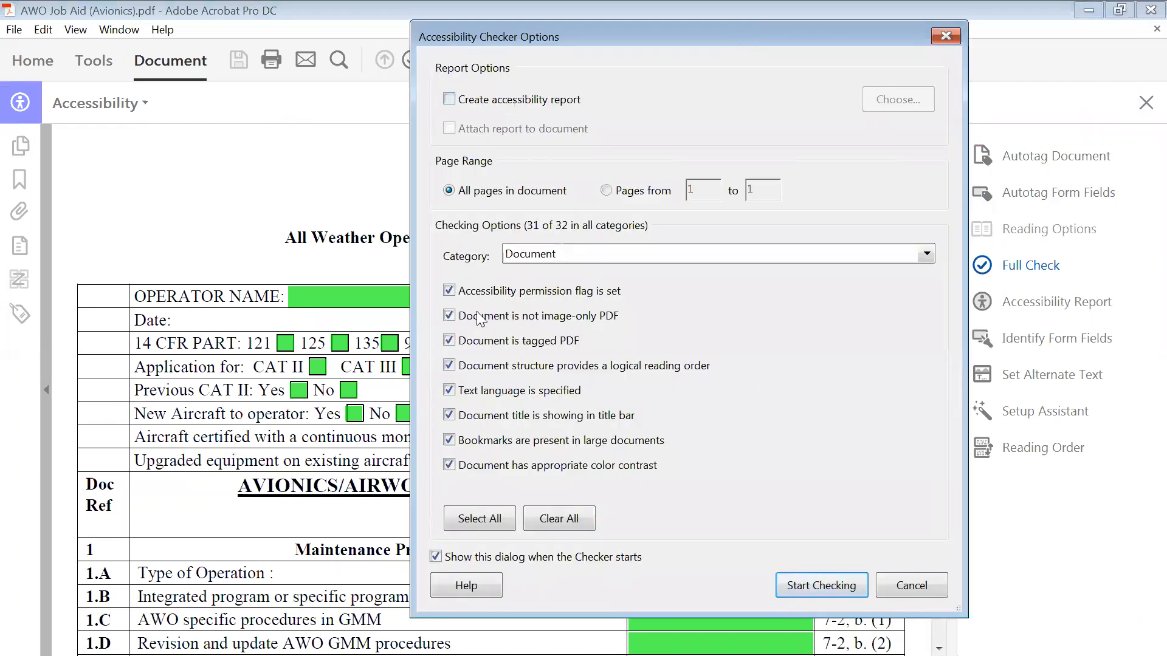
left_click(824, 587)
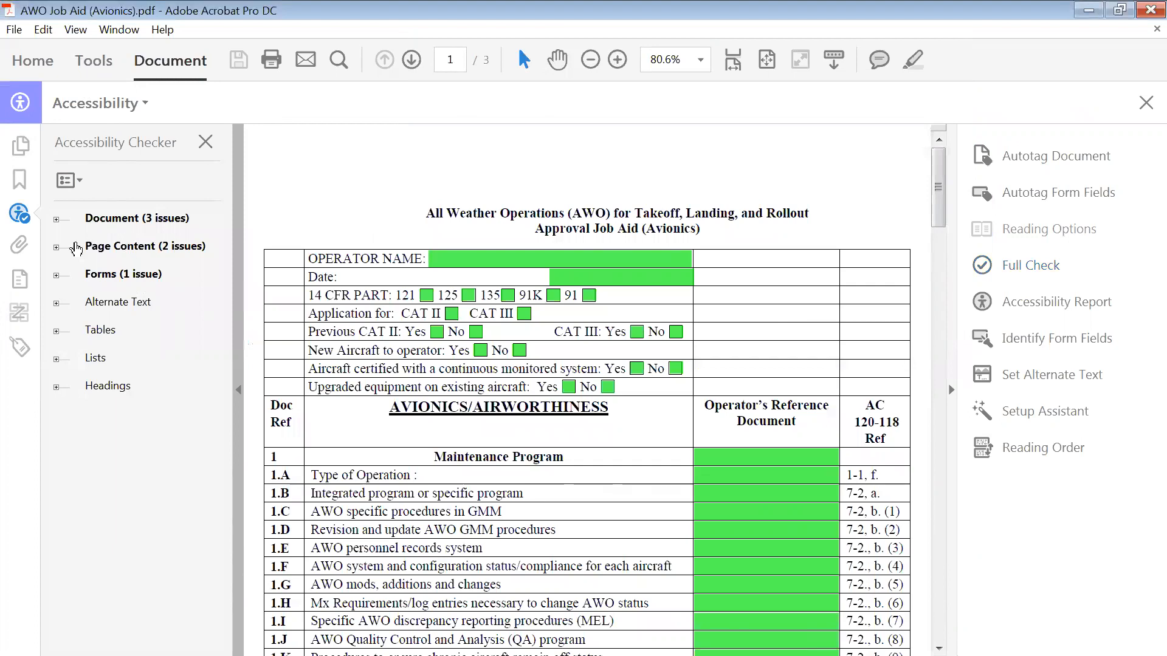
Expand the Page Content, Forms and Document check results, and locate the field flagged under Tagged form fields
left_click(57, 248)
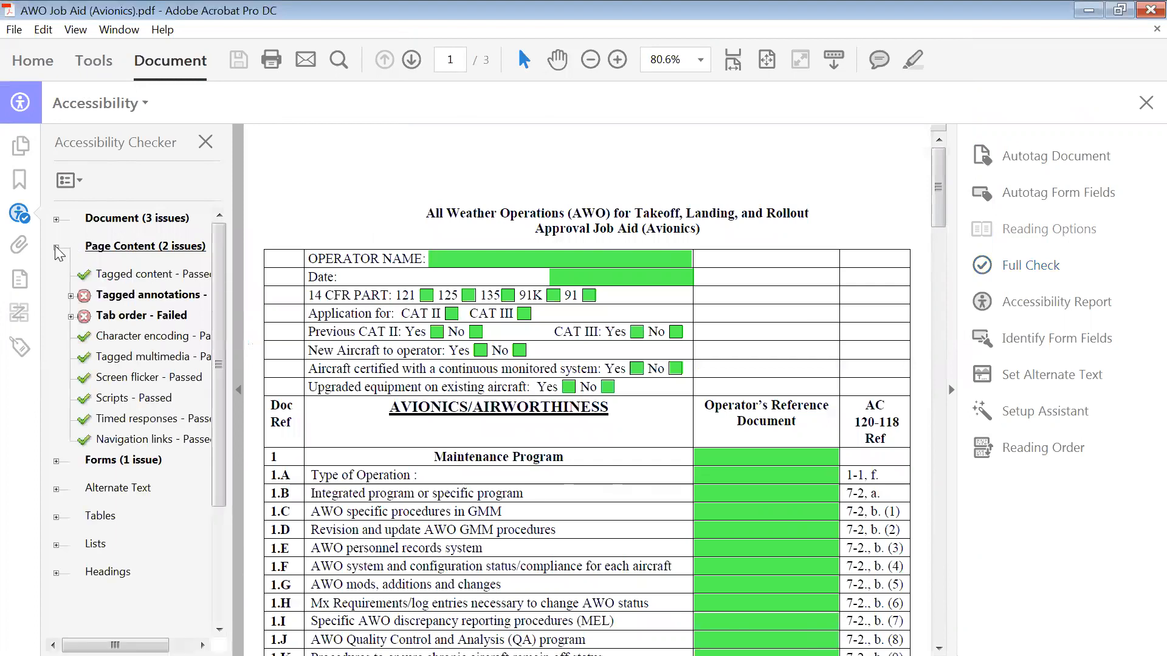
left_click(56, 462)
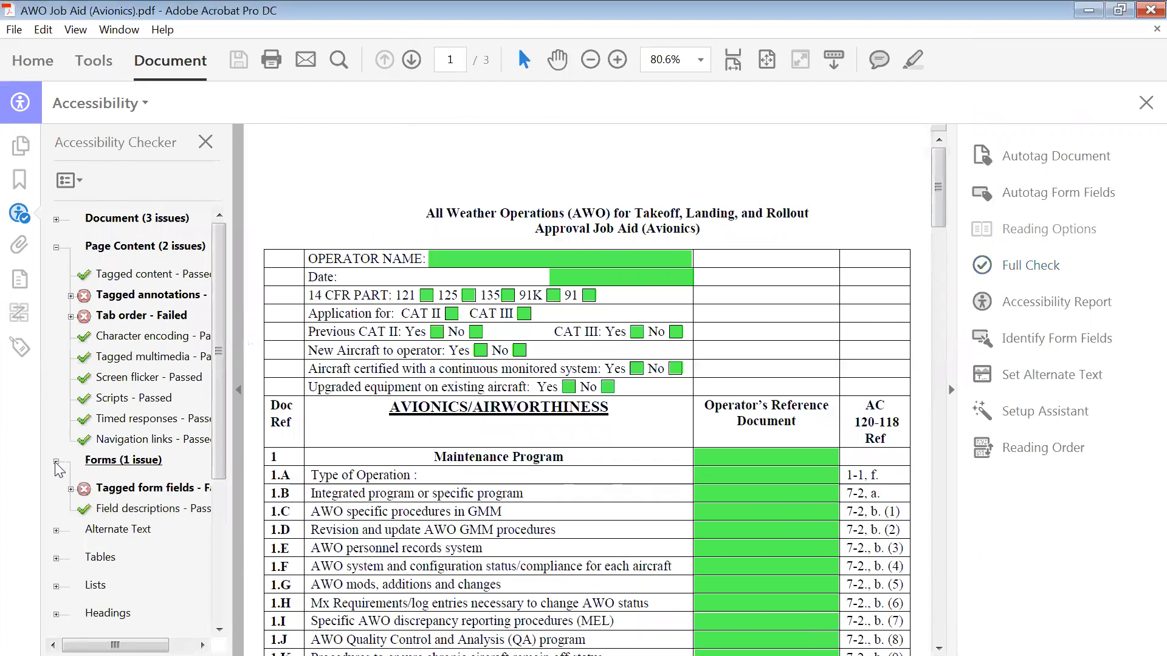
left_click(72, 490)
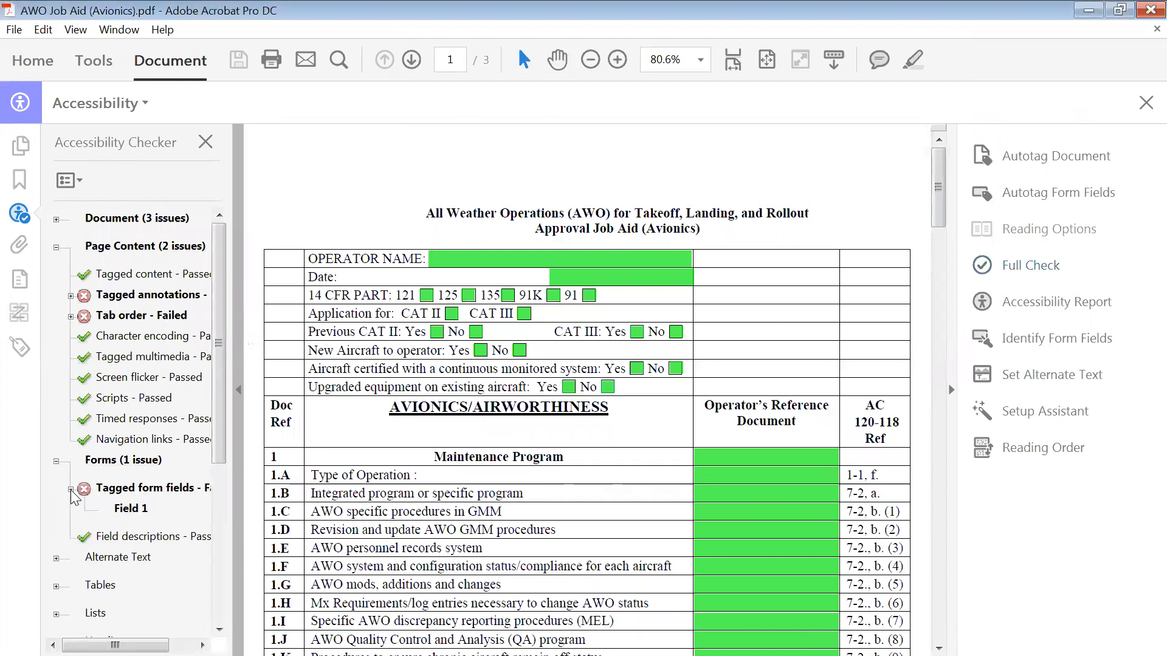
left_click(124, 511)
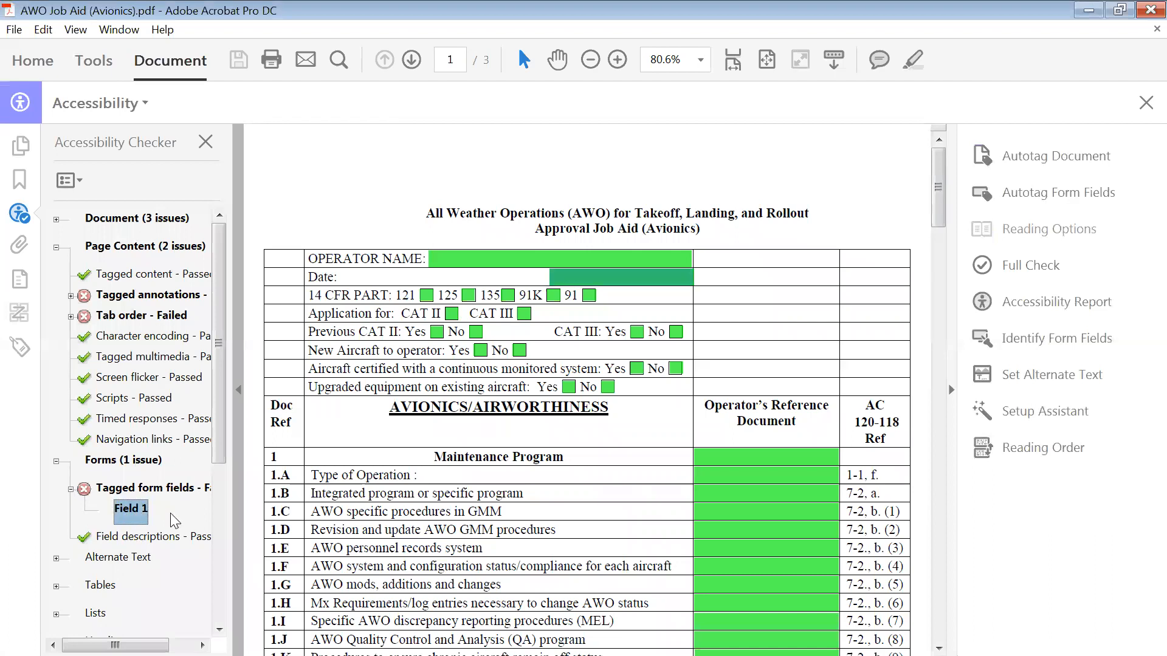
left_click(56, 220)
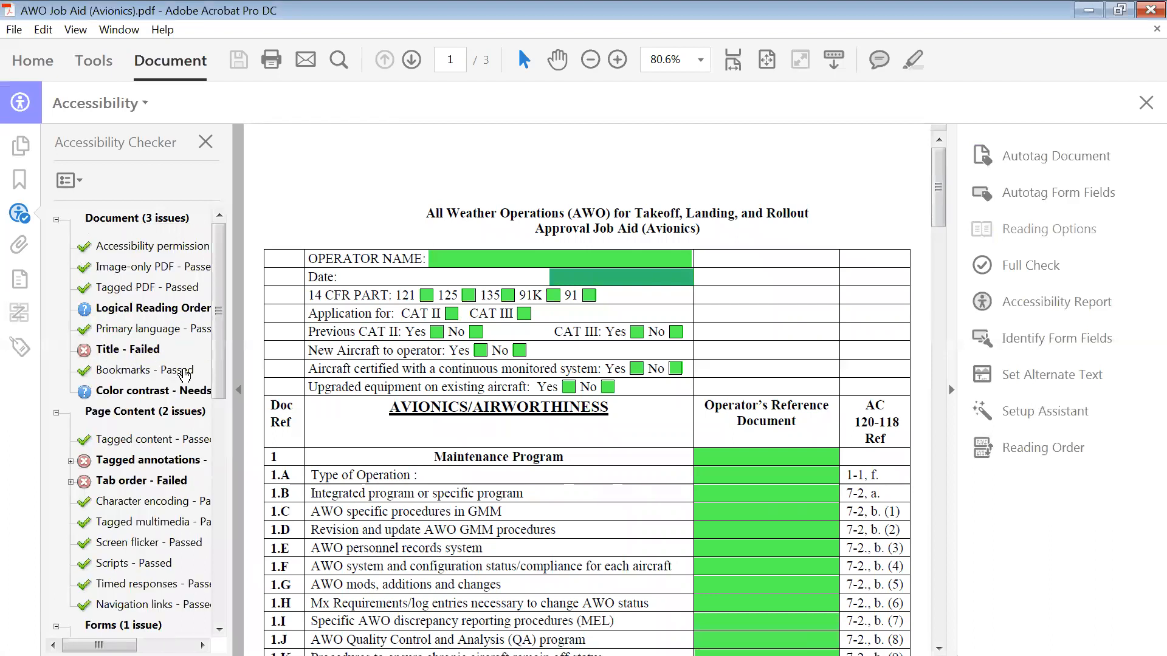
left_click_drag(223, 353, 217, 423)
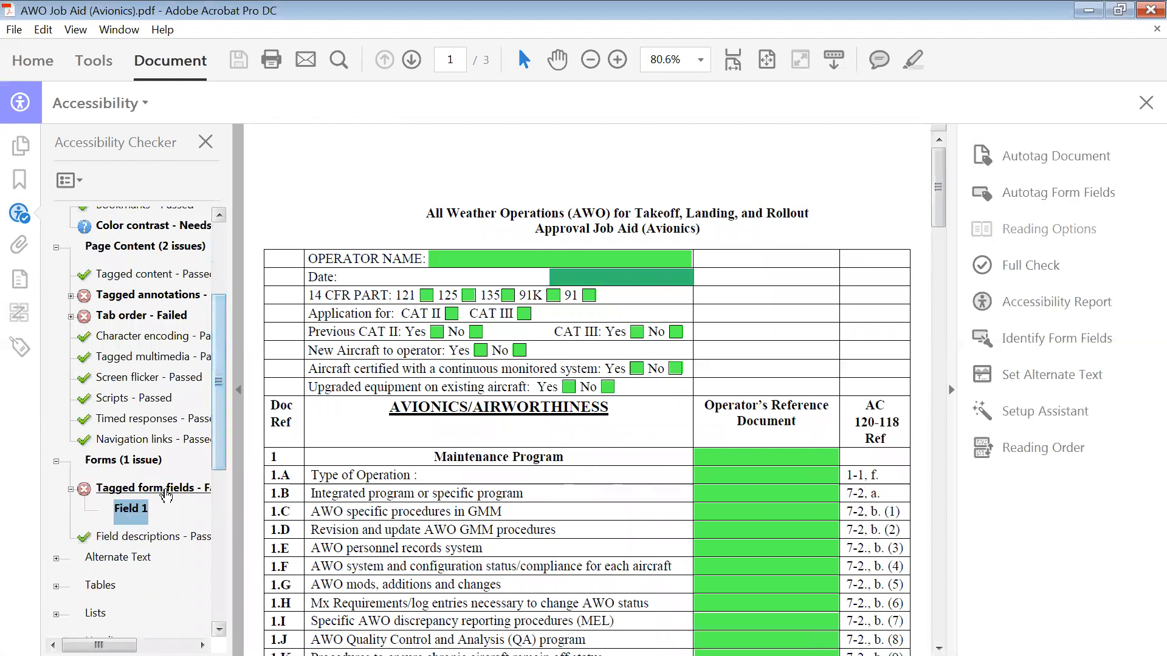
Inspect which repair actions are offered for the flagged form field, Tab order, Tagged annotations and Title issues
right_click(131, 510)
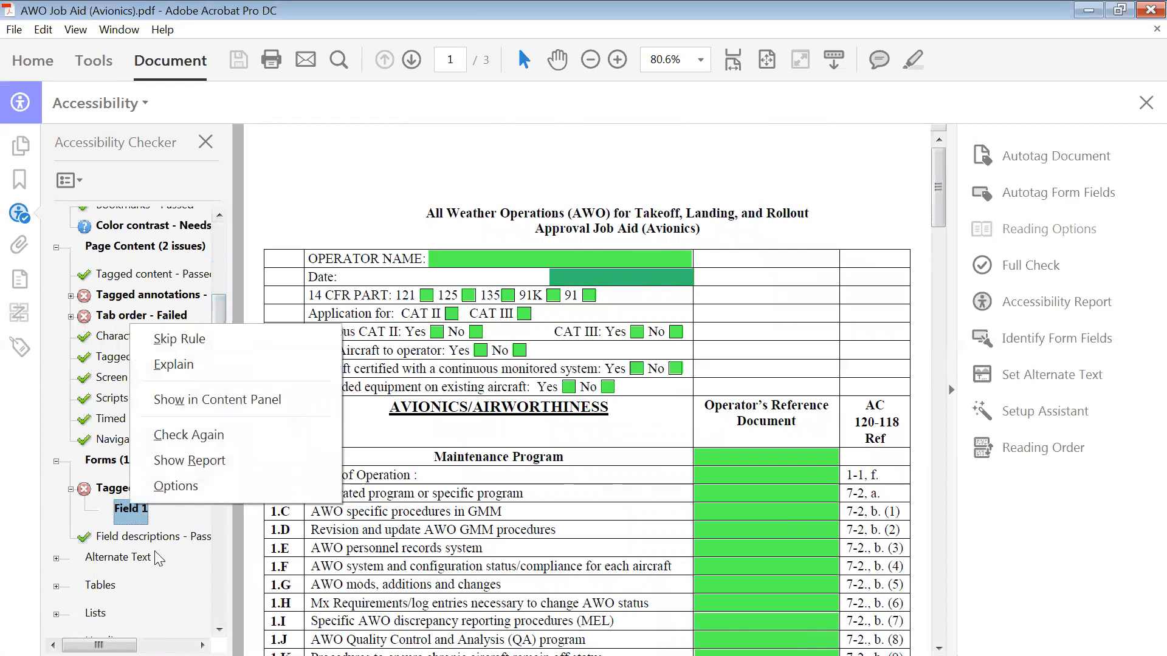
left_click(169, 529)
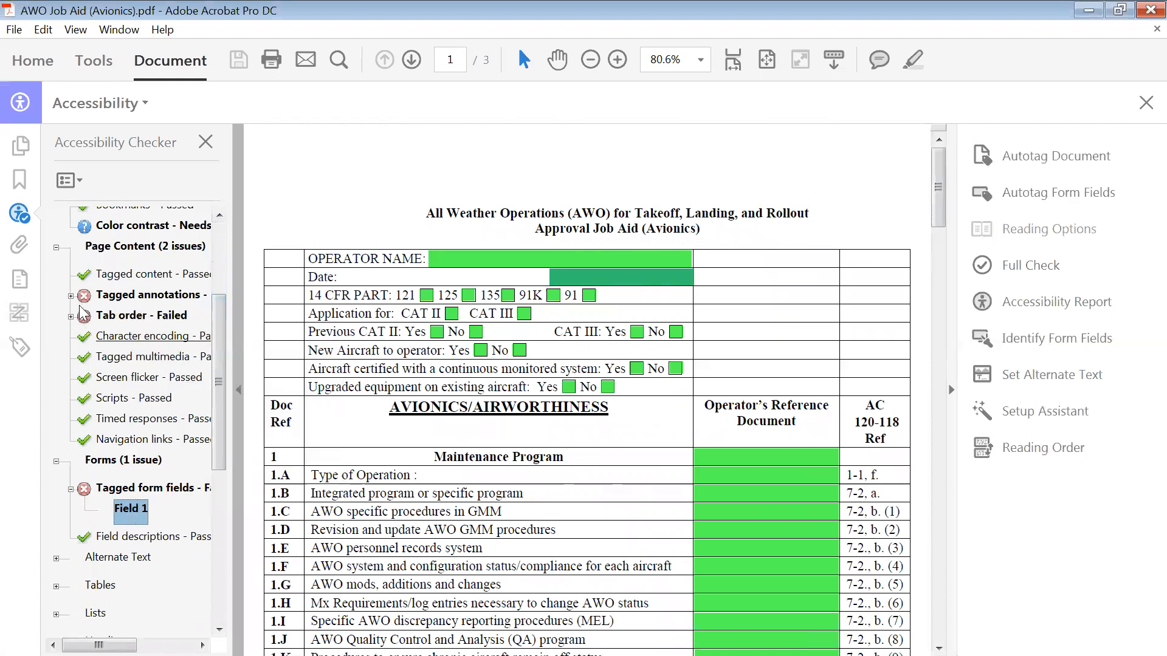
right_click(133, 322)
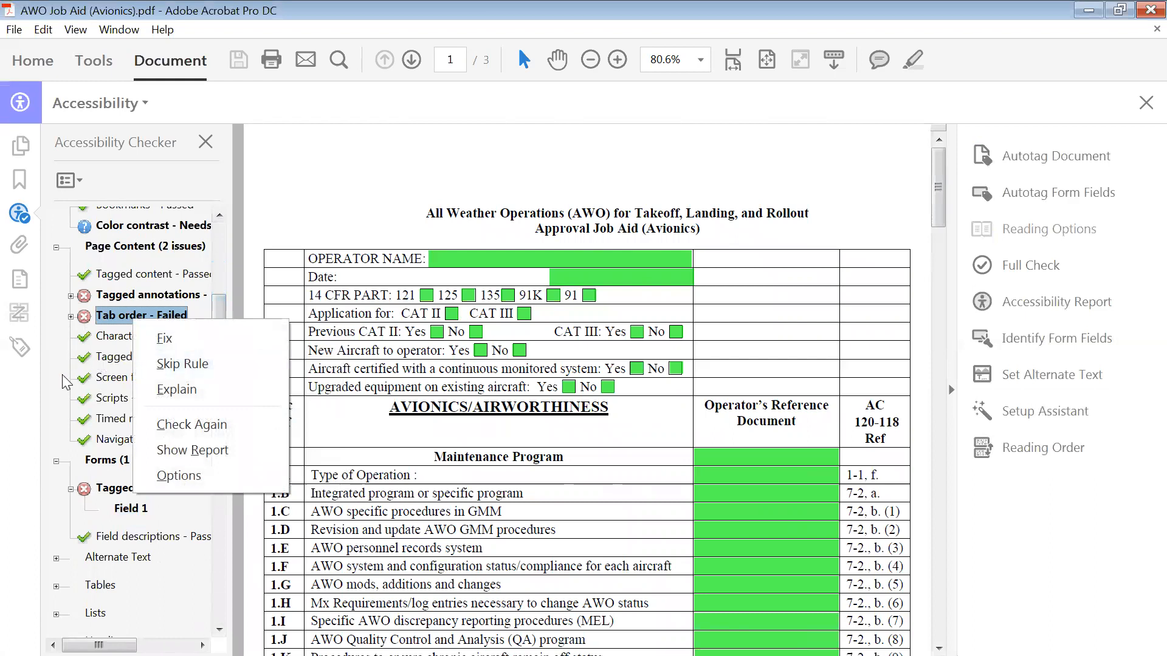
left_click(61, 357)
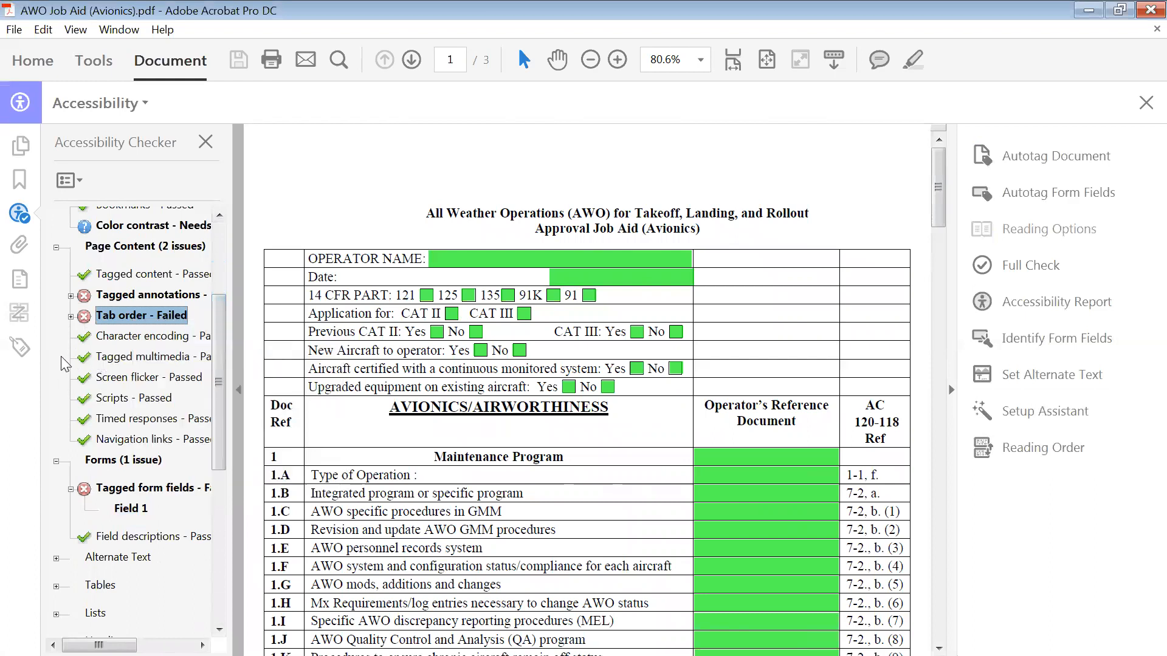
right_click(151, 296)
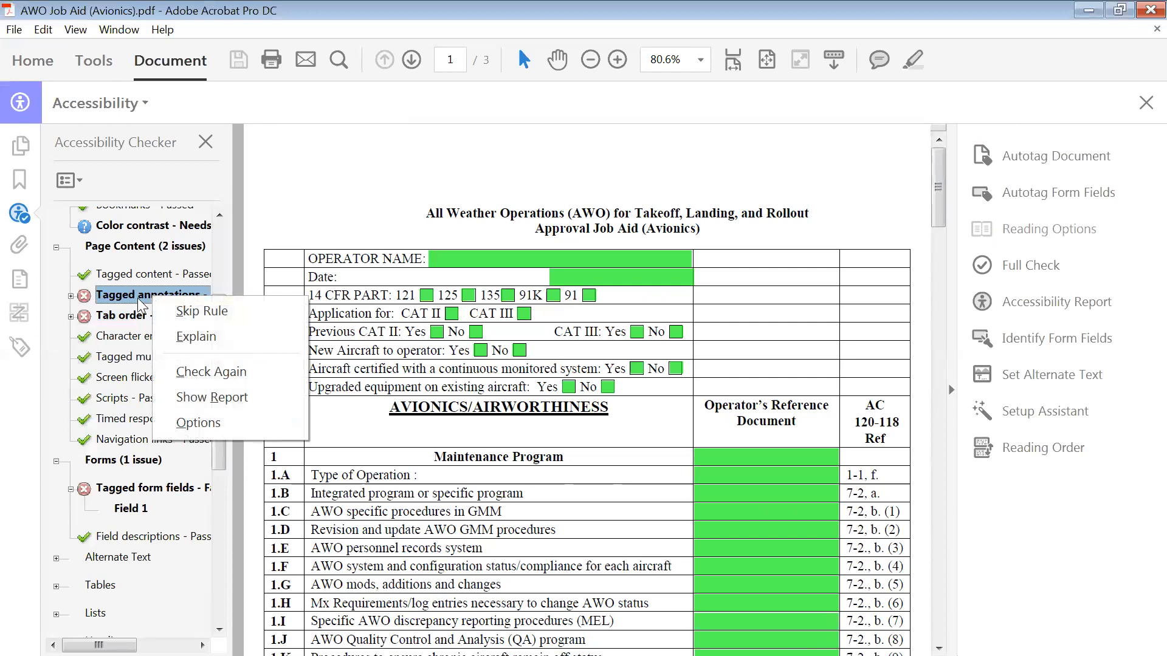
left_click(58, 349)
scroll(53, 309, "up", 3)
right_click(103, 350)
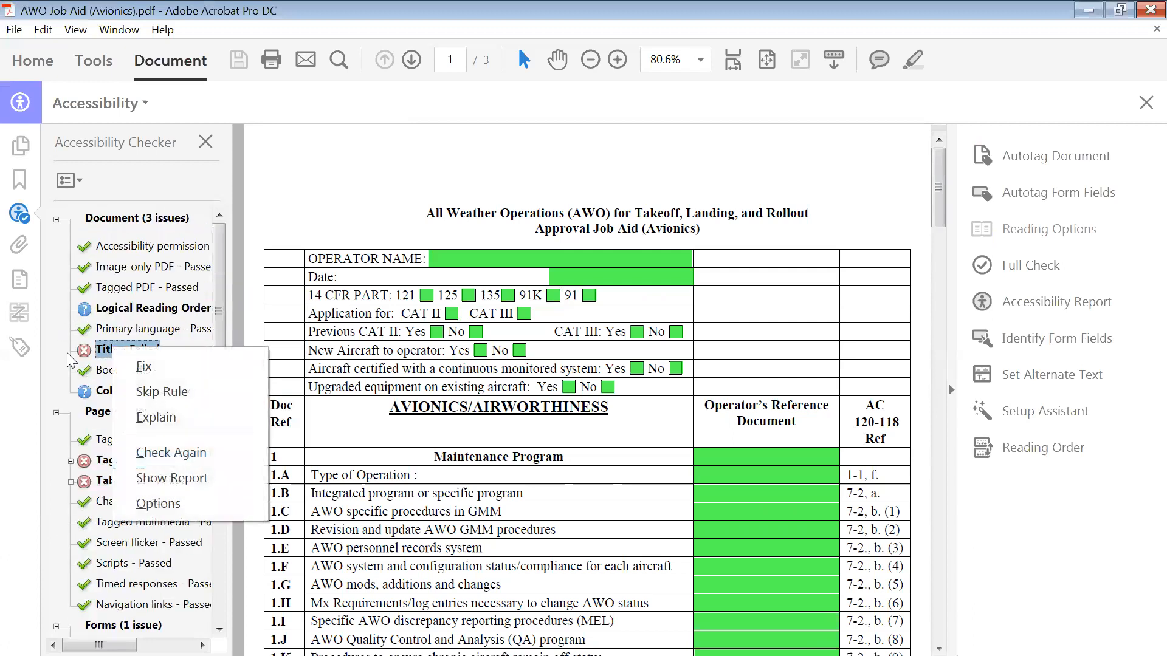
left_click(51, 362)
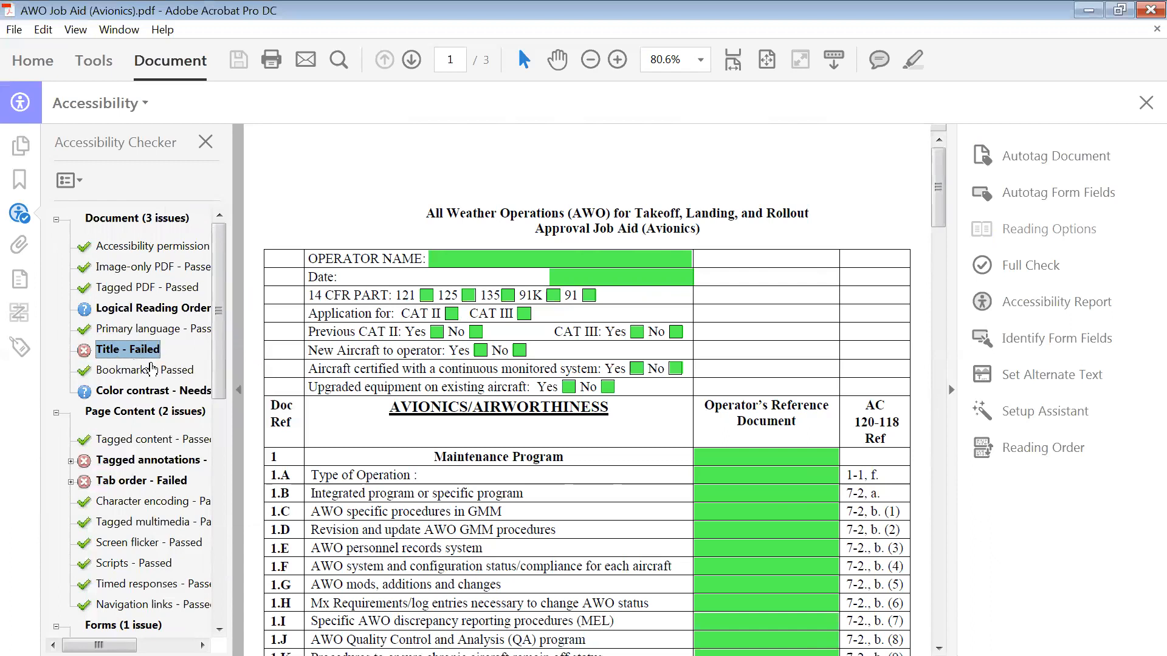
Copy the title "Category II/III Approval Job Aid (Avionics/Airworthiness )" into the Subject of the document properties and apply it
left_click(13, 31)
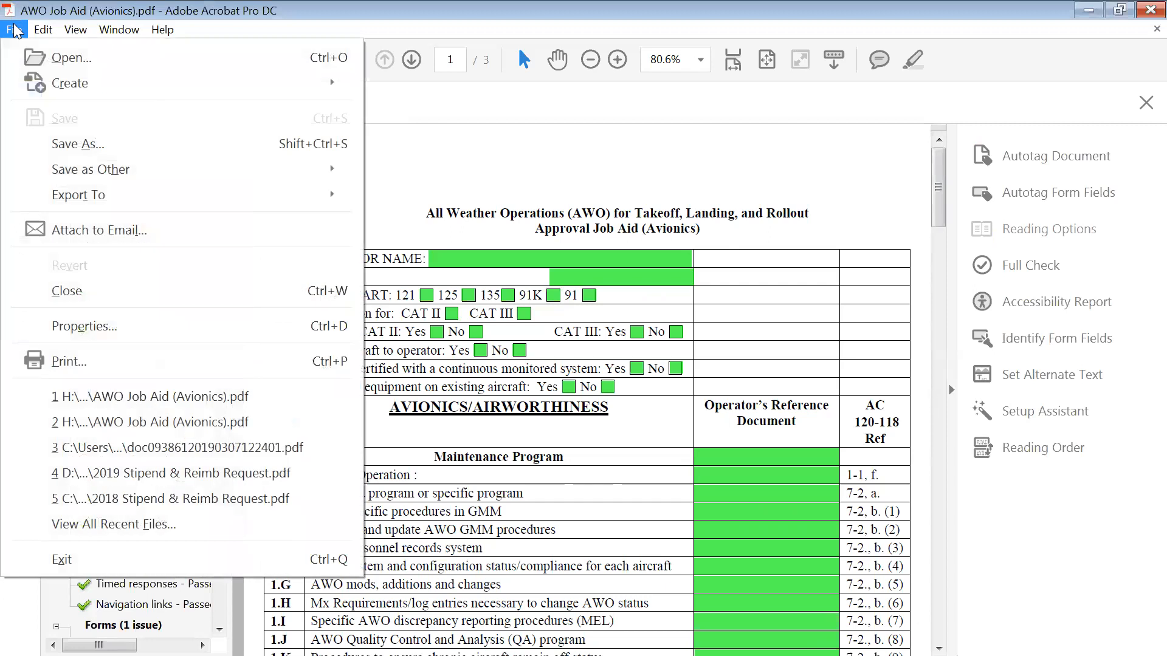
left_click(82, 328)
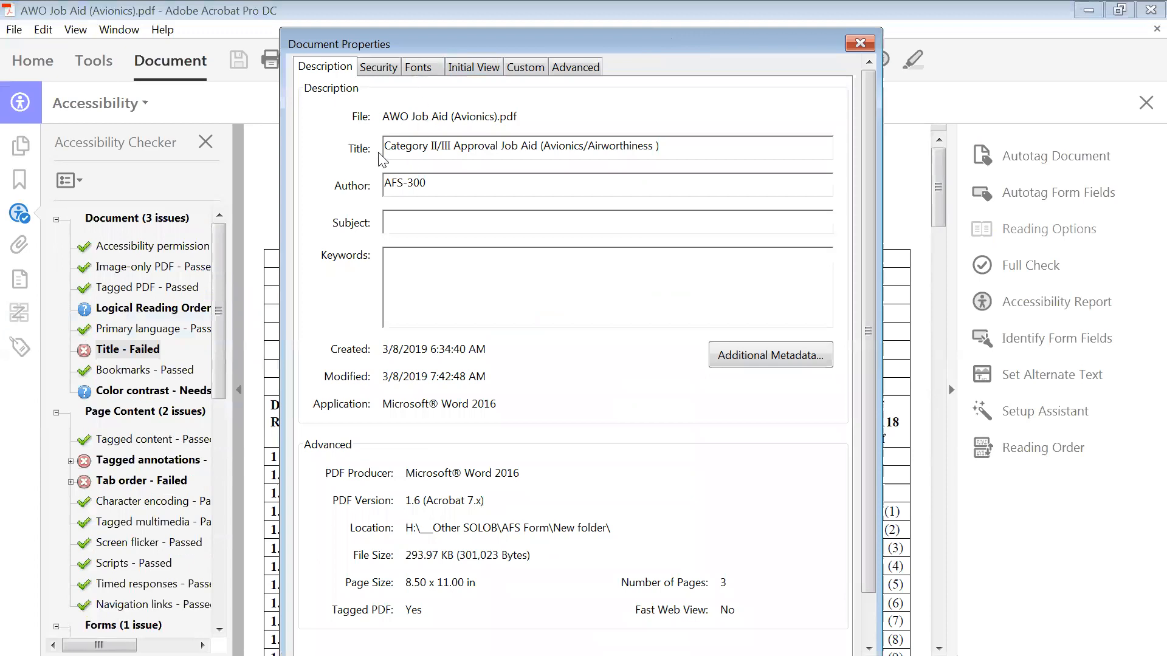
left_click_drag(685, 150, 358, 133)
key("ctrl+c")
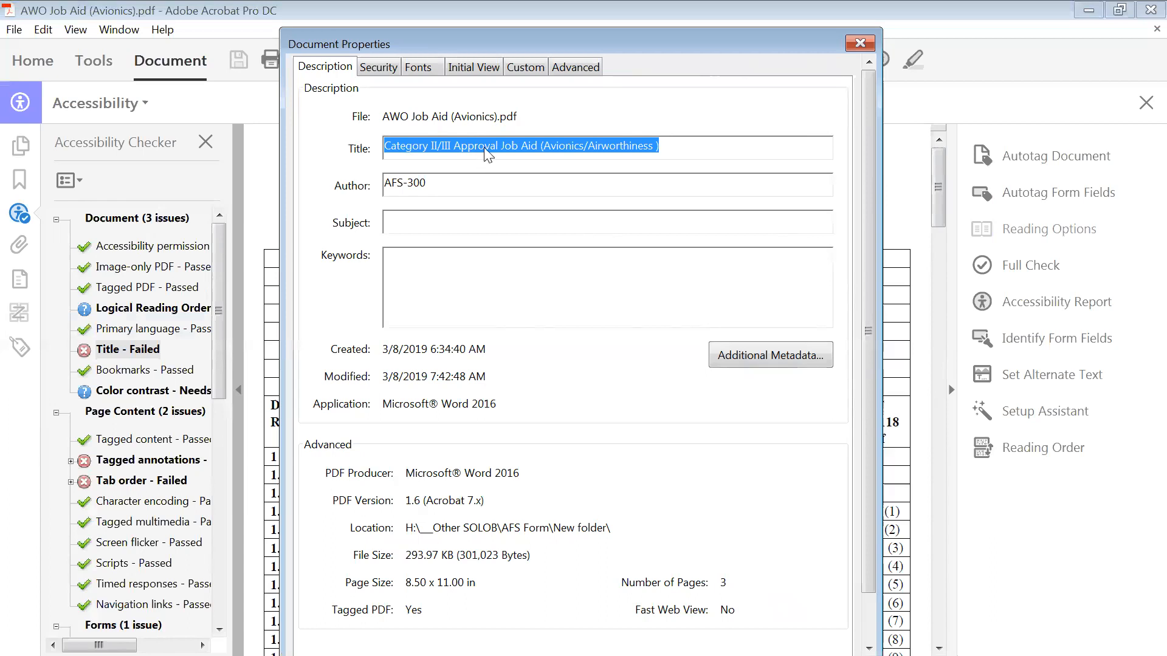
left_click(483, 176)
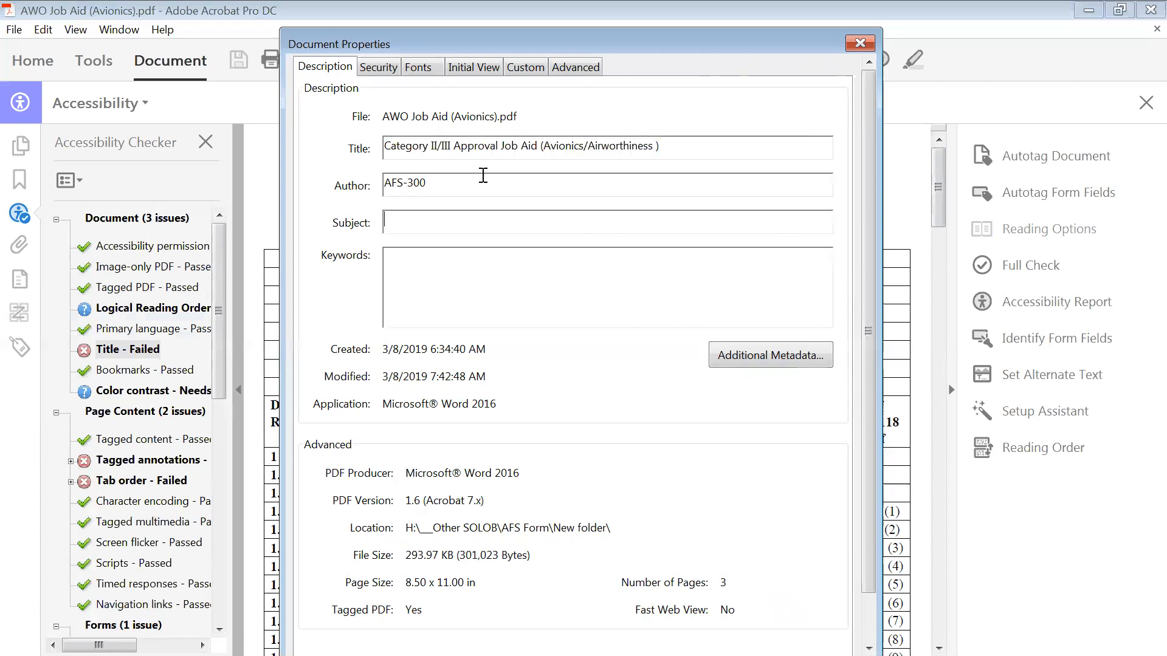
key("ctrl+v")
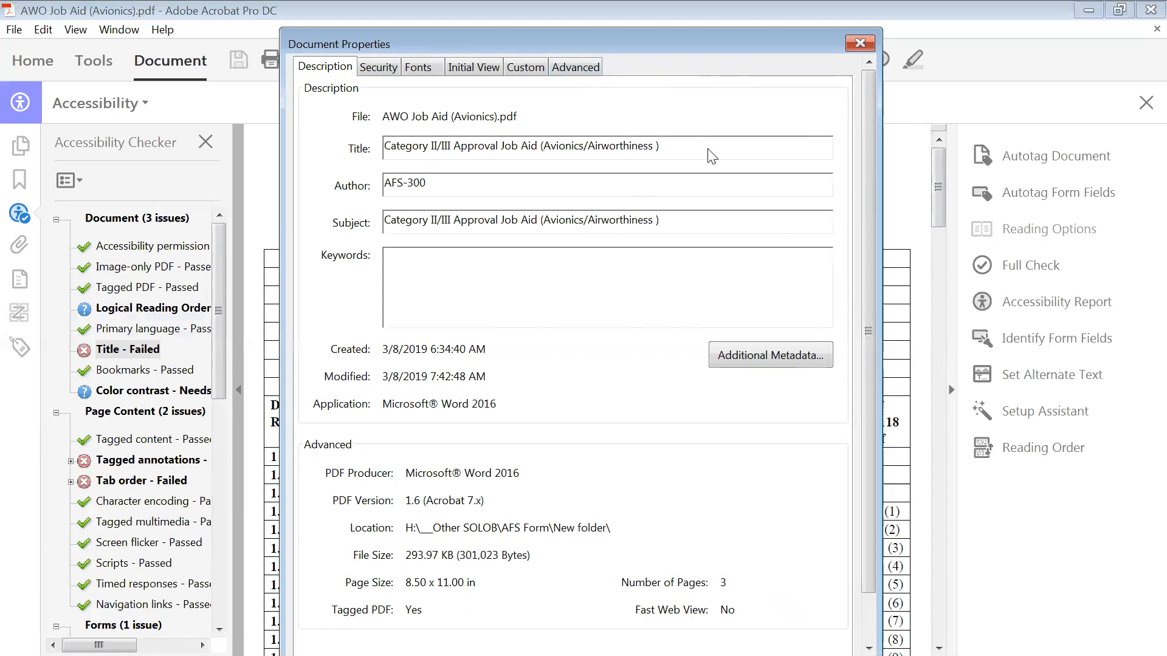
left_click_drag(869, 157, 813, 531)
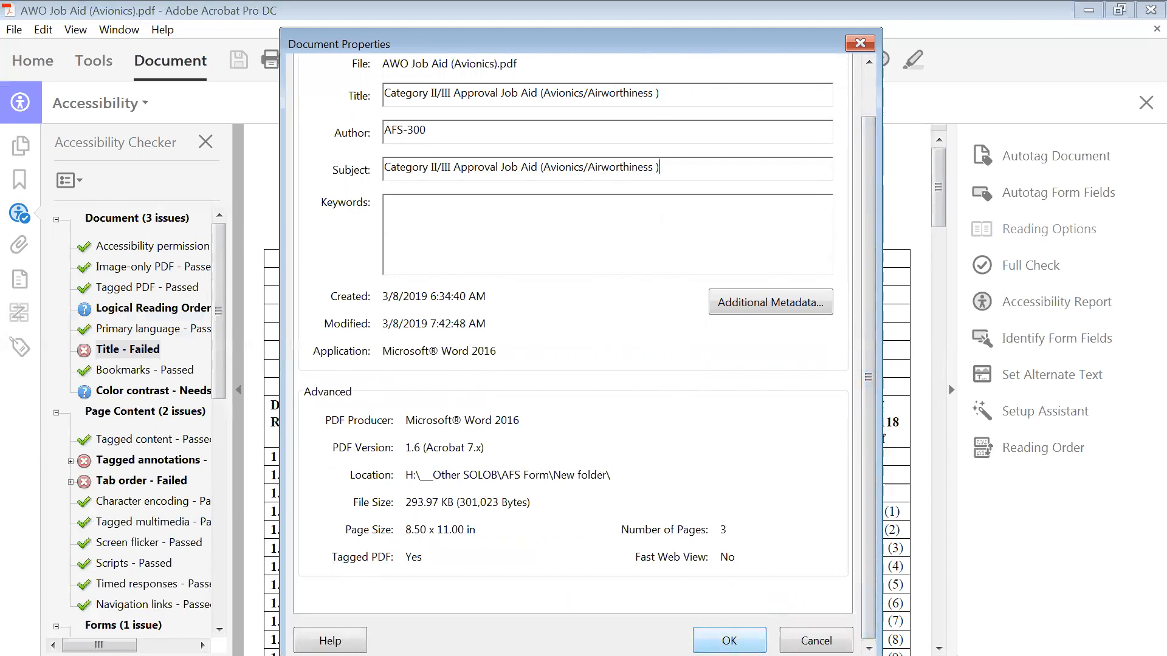
left_click(732, 640)
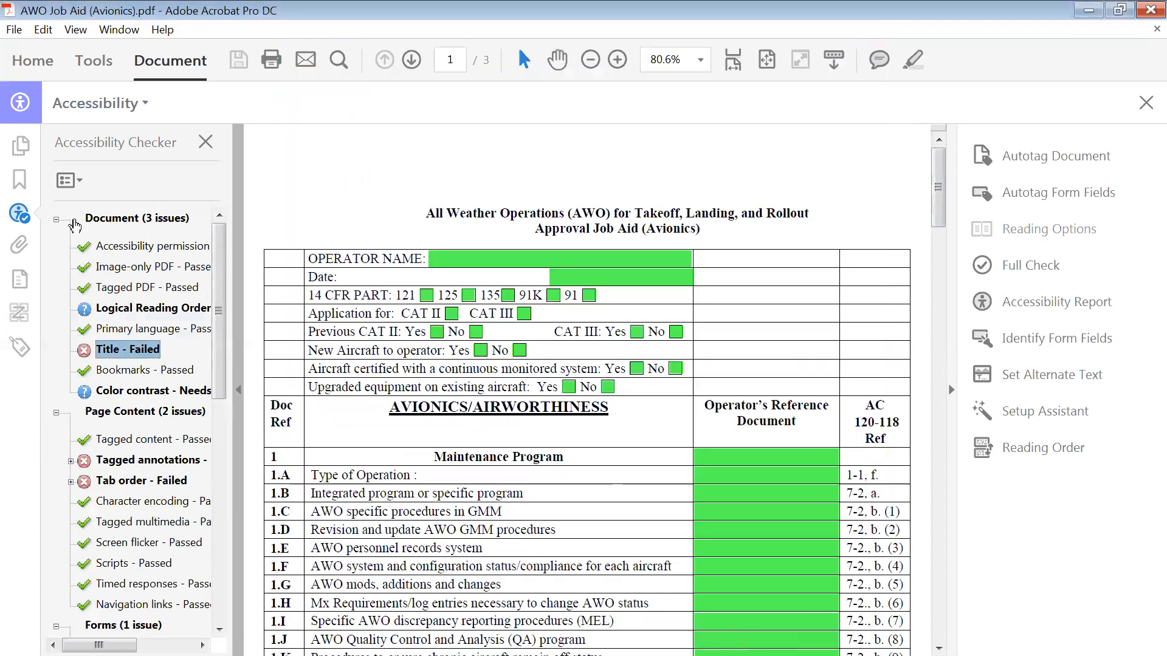
Apply the automatic fix to the failed Title check
right_click(117, 355)
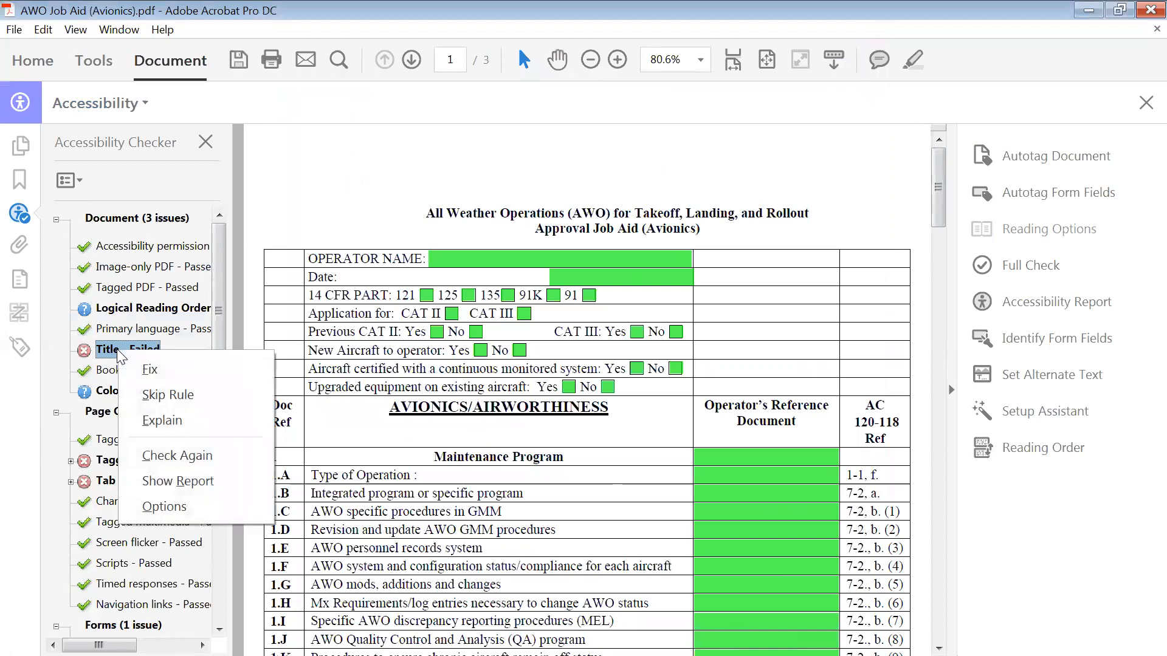
left_click(149, 369)
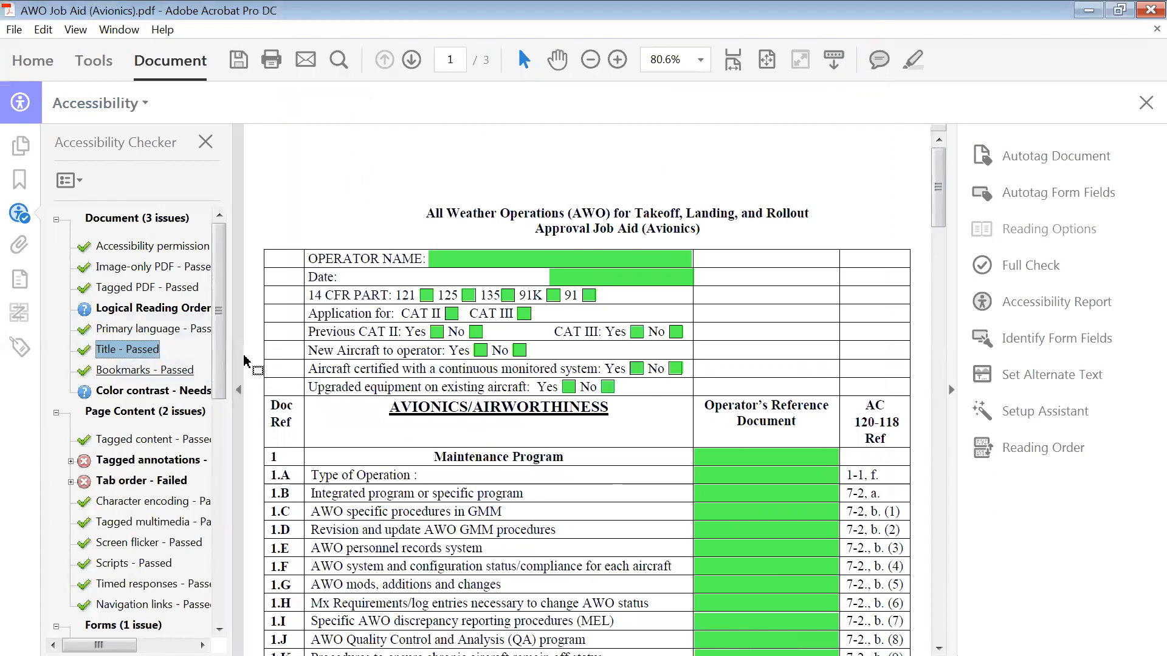
left_click_drag(219, 283, 228, 260)
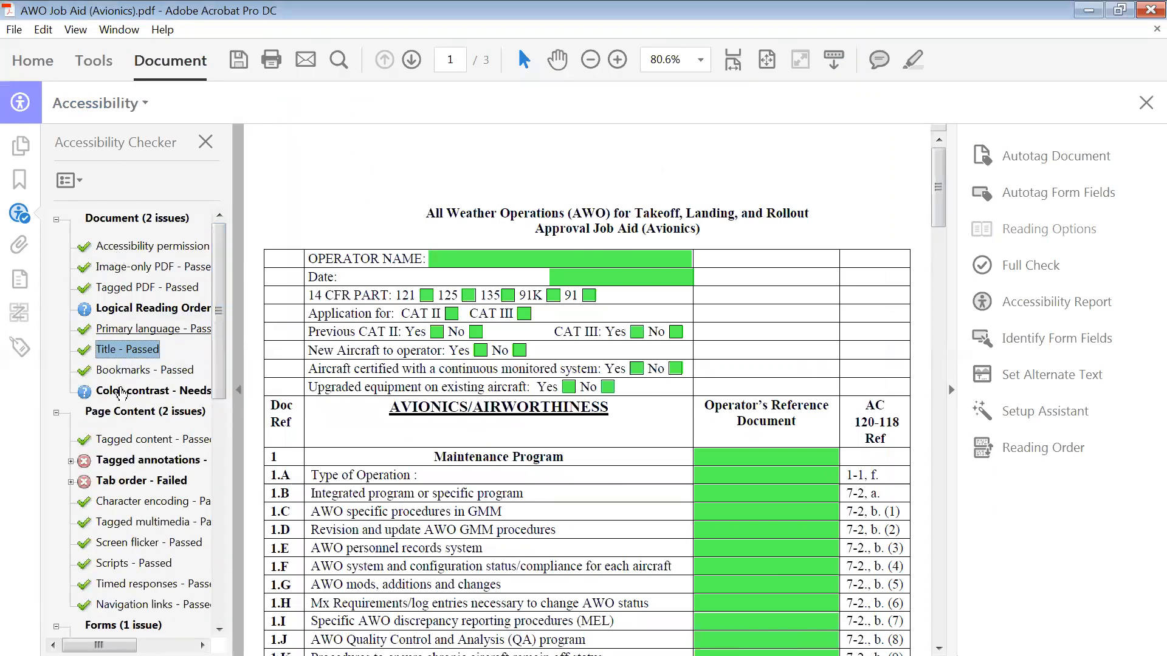
Locate Field 1 under the failed Tagged form fields check and inspect which repair actions it offers
left_click_drag(219, 290, 220, 333)
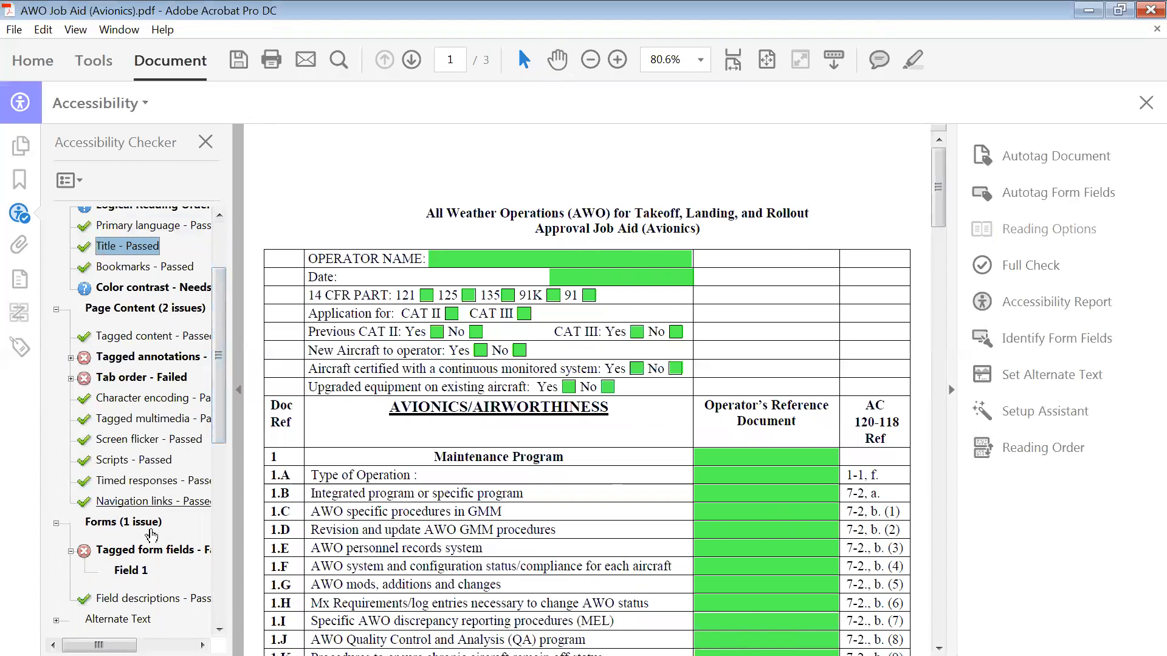
left_click(132, 575)
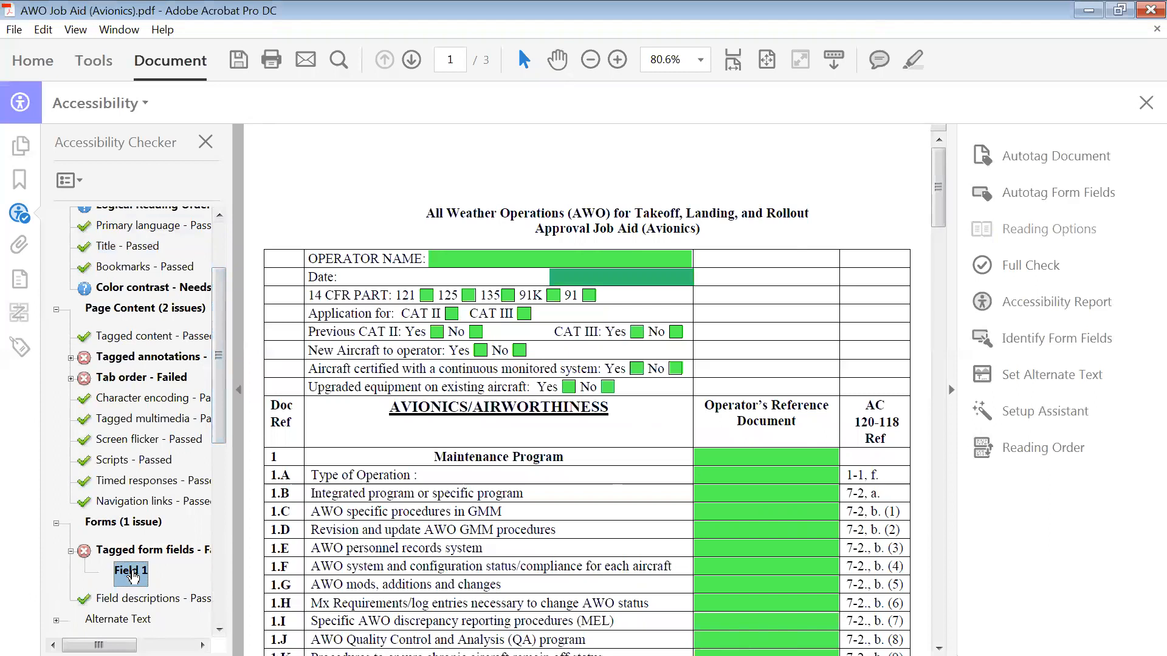
right_click(133, 576)
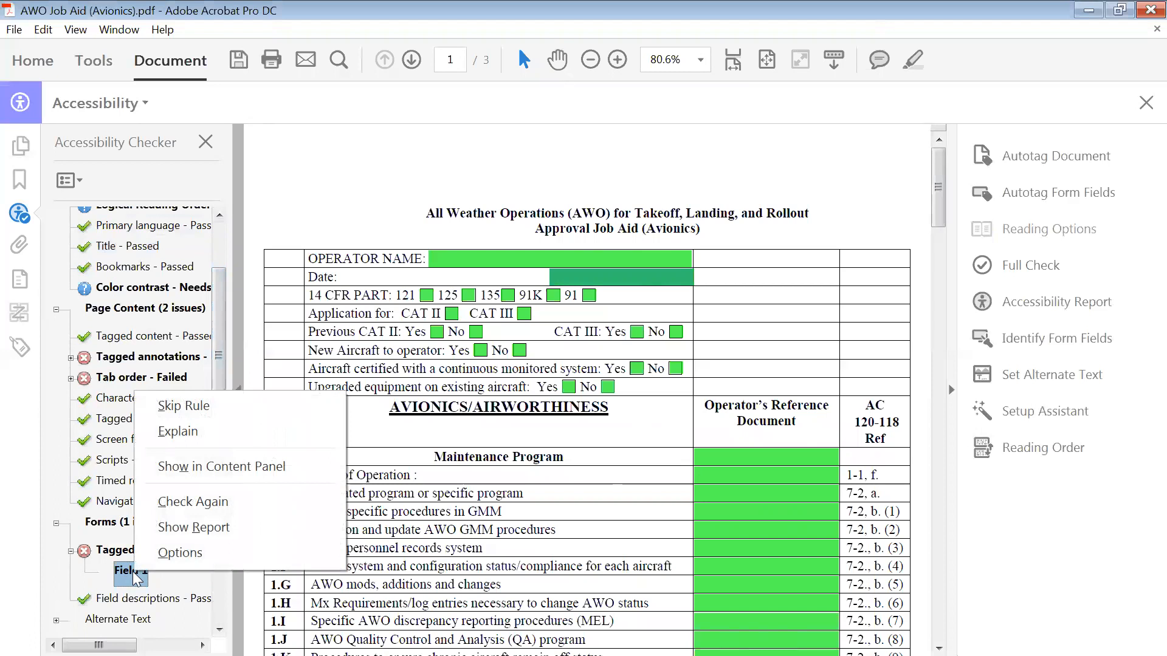
left_click(198, 580)
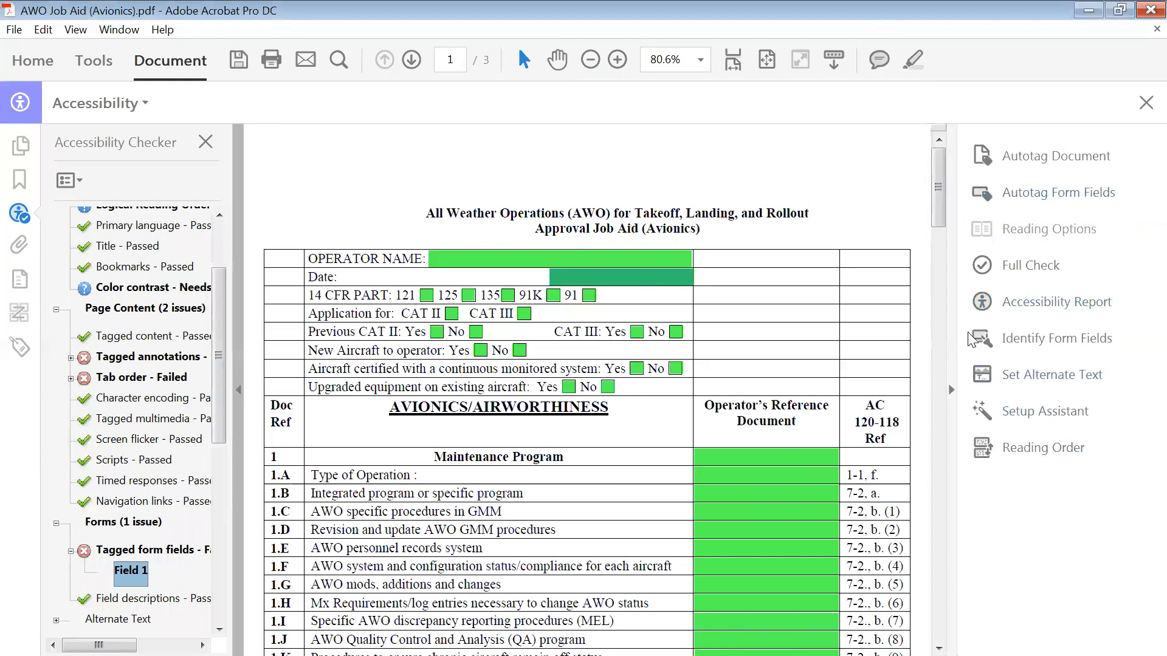
Tag the flagged Date field in the header table as a form field with the Touch Up Reading Order tool
left_click(1031, 450)
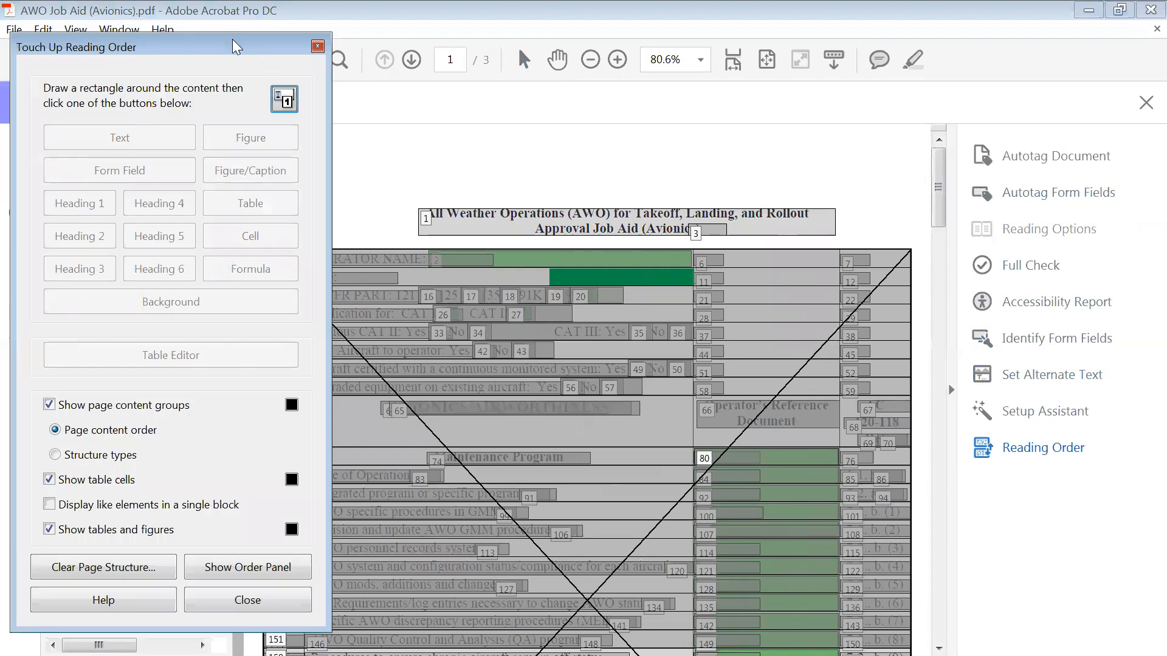
left_click_drag(232, 39, 1030, 145)
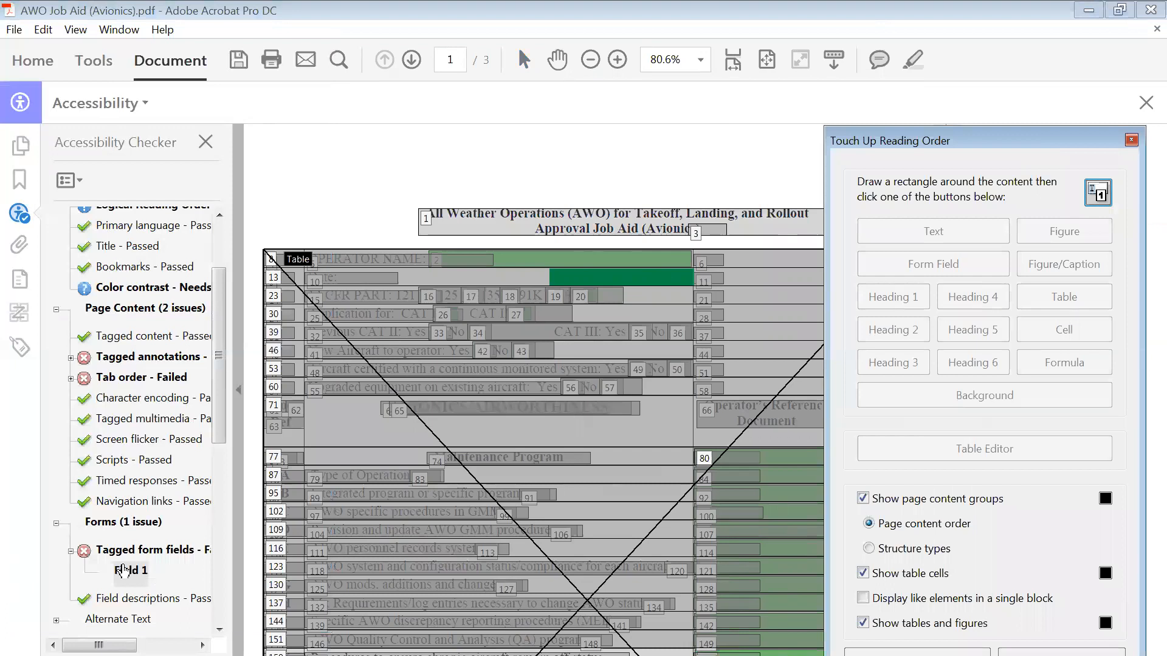
left_click(135, 571)
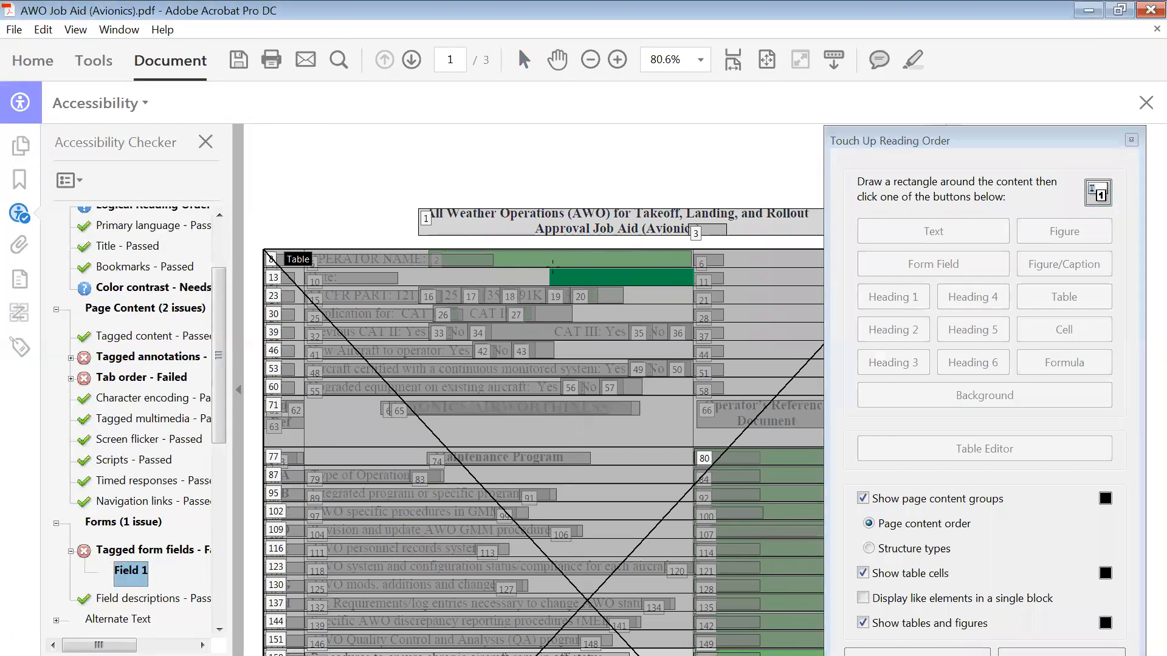
left_click_drag(1021, 144, 230, 40)
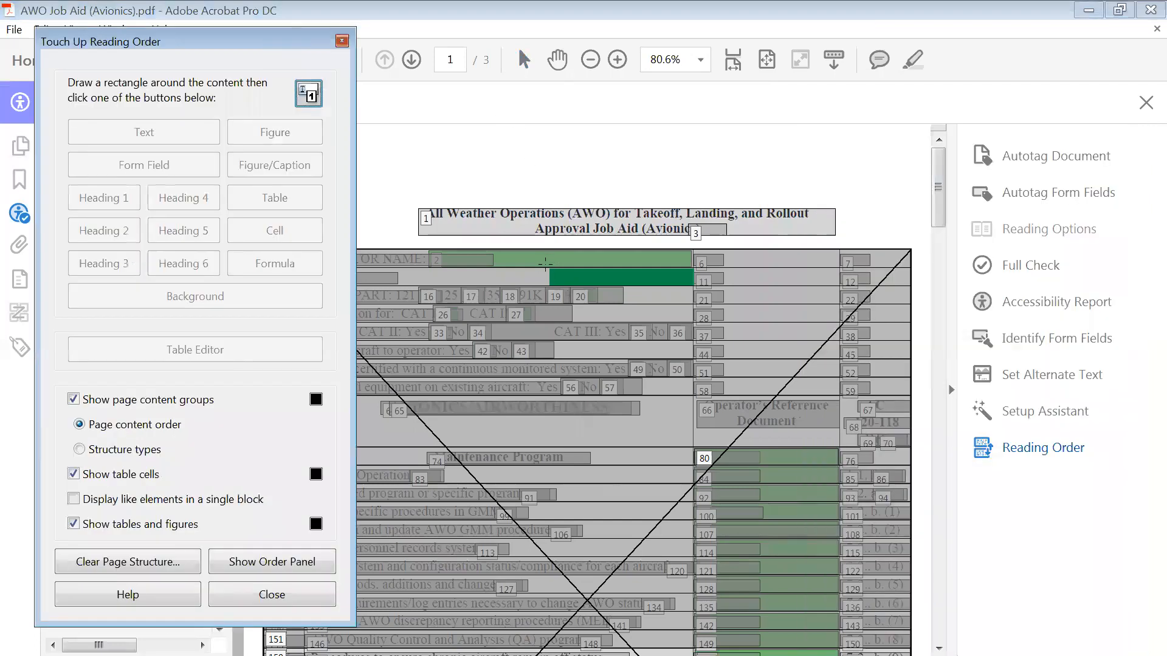
left_click(580, 278)
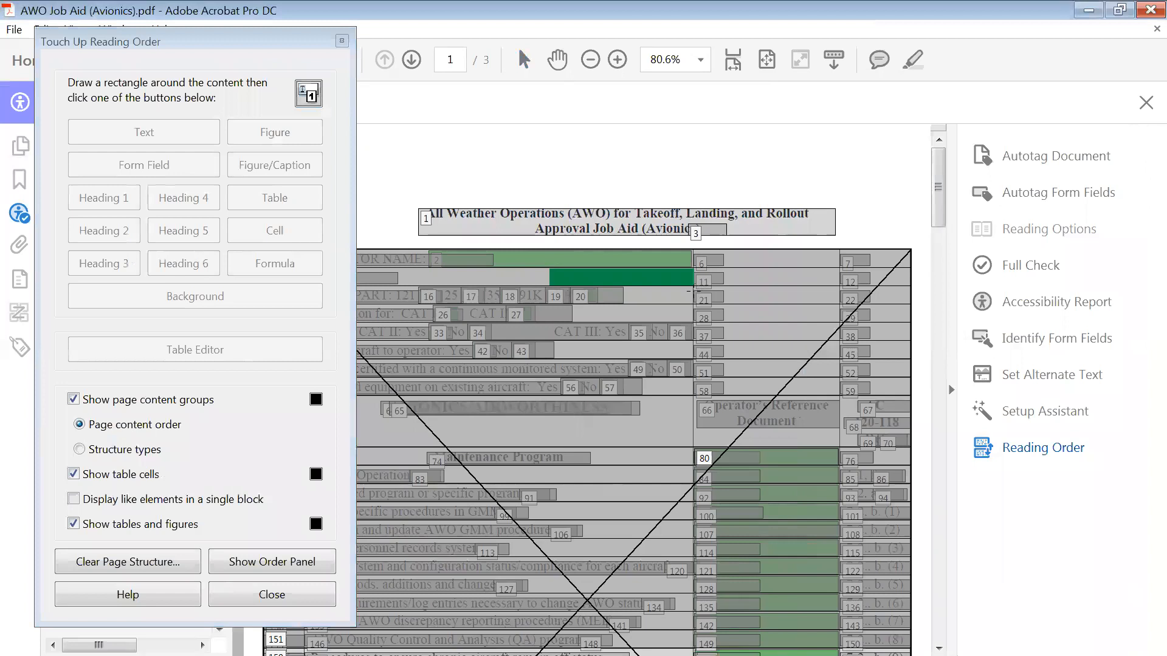
left_click_drag(693, 291, 692, 289)
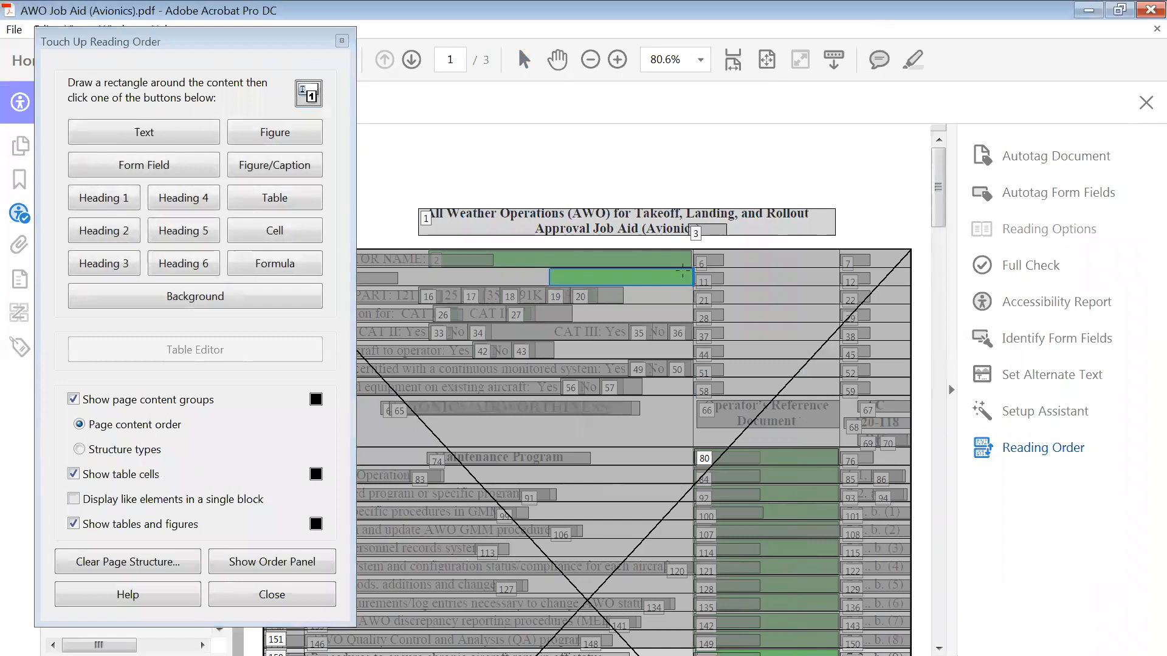
left_click(139, 165)
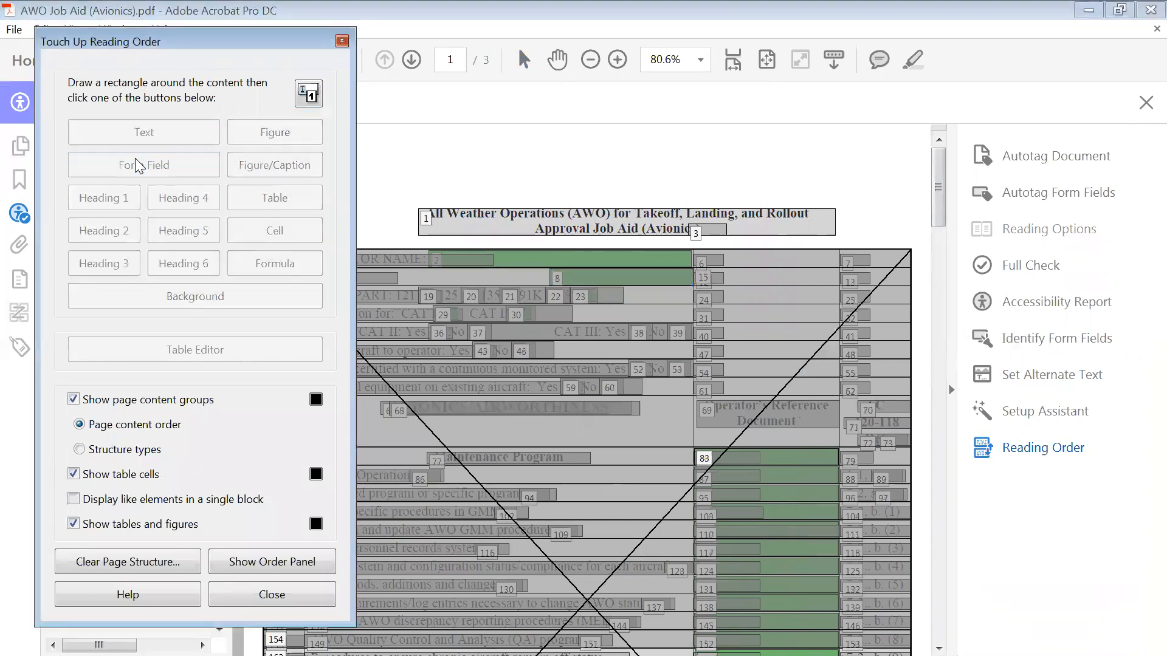
left_click(307, 596)
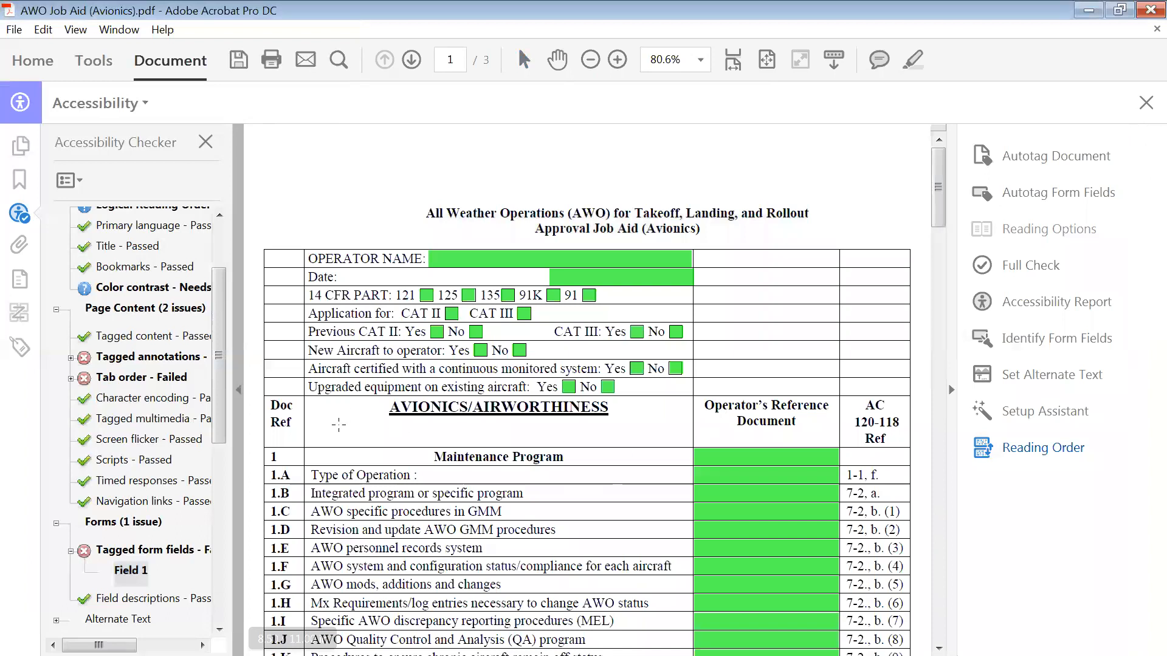
Run the Tagged form fields check again and collapse the Forms results
left_click_drag(217, 431, 220, 466)
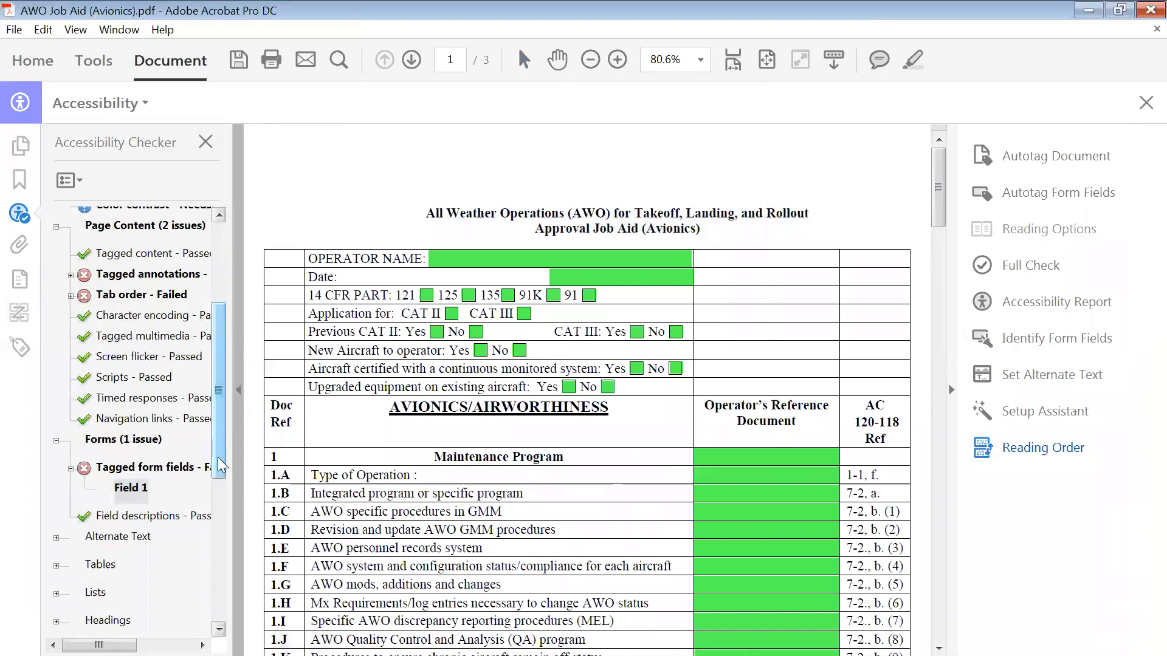
right_click(135, 472)
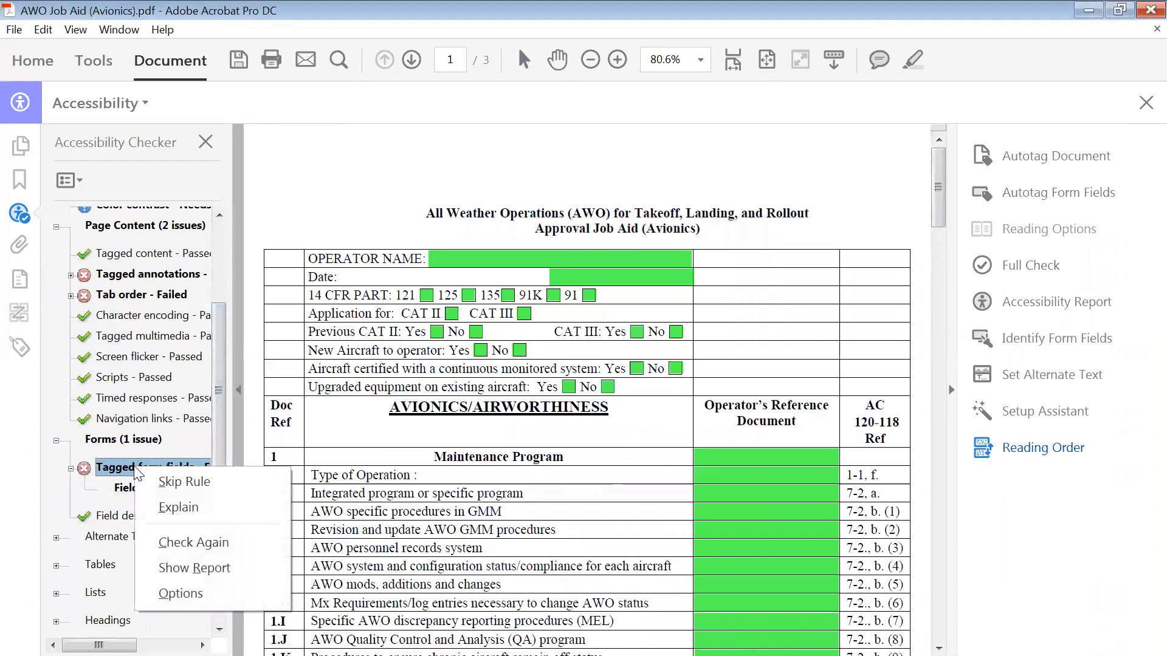
left_click(184, 544)
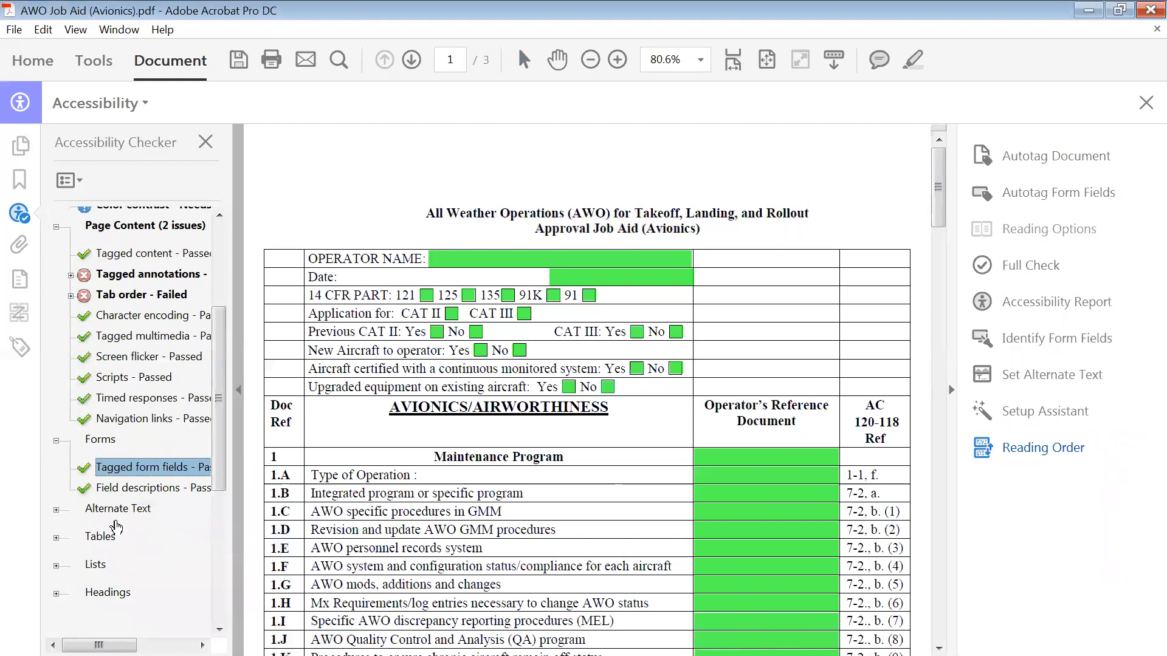
left_click(55, 441)
Expand the failed Tagged annotations check and locate Elements 1 to 7 on the page one after another
left_click_drag(224, 377, 225, 317)
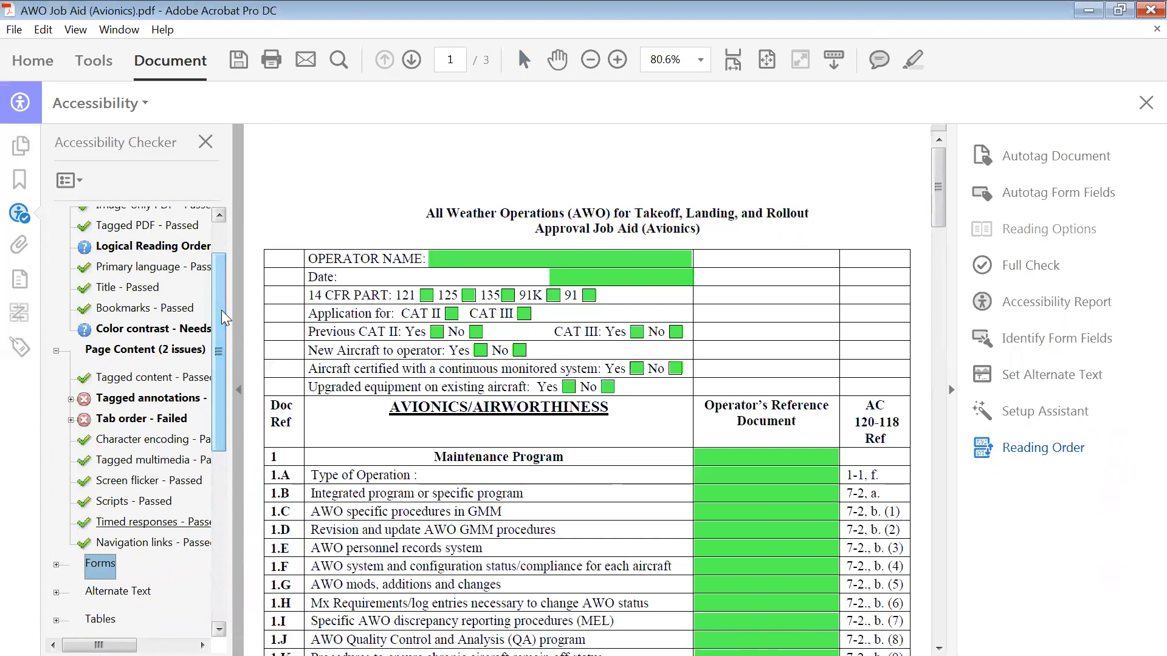
left_click(70, 399)
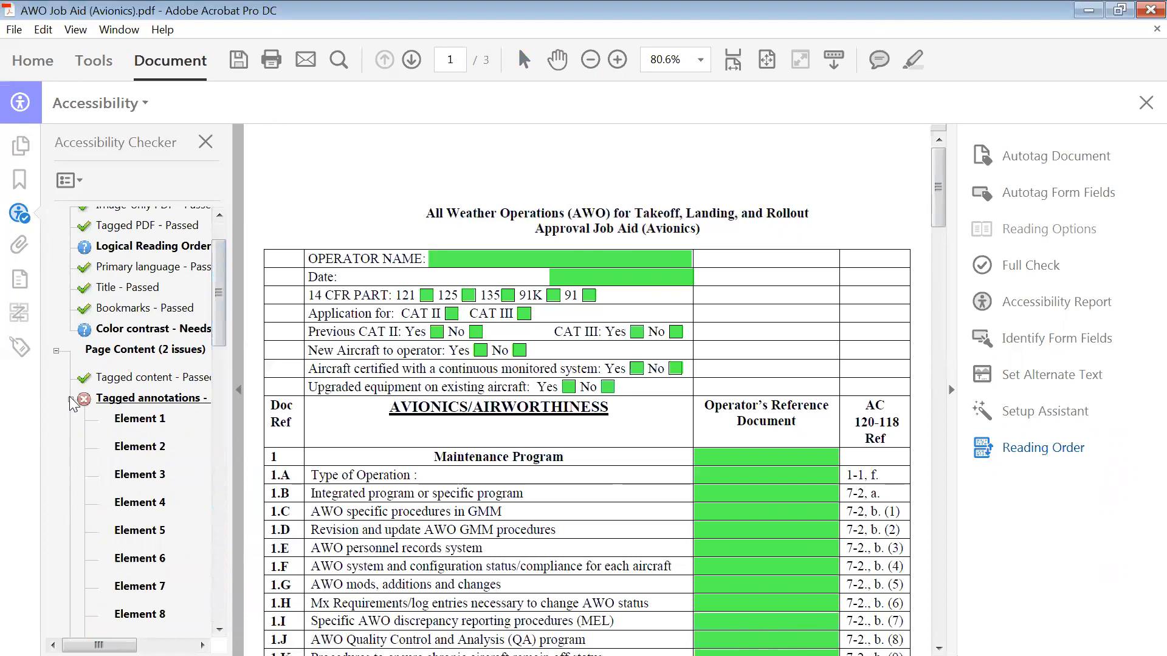
scroll(138, 425, "down", 5)
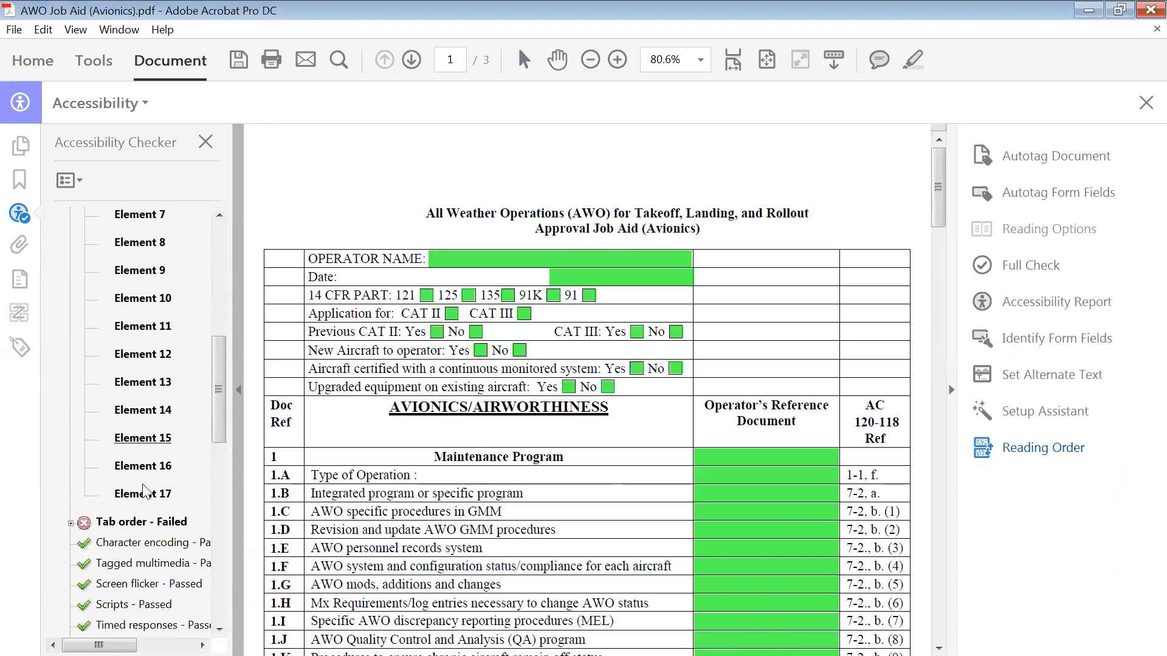
scroll(155, 255, "up", 5)
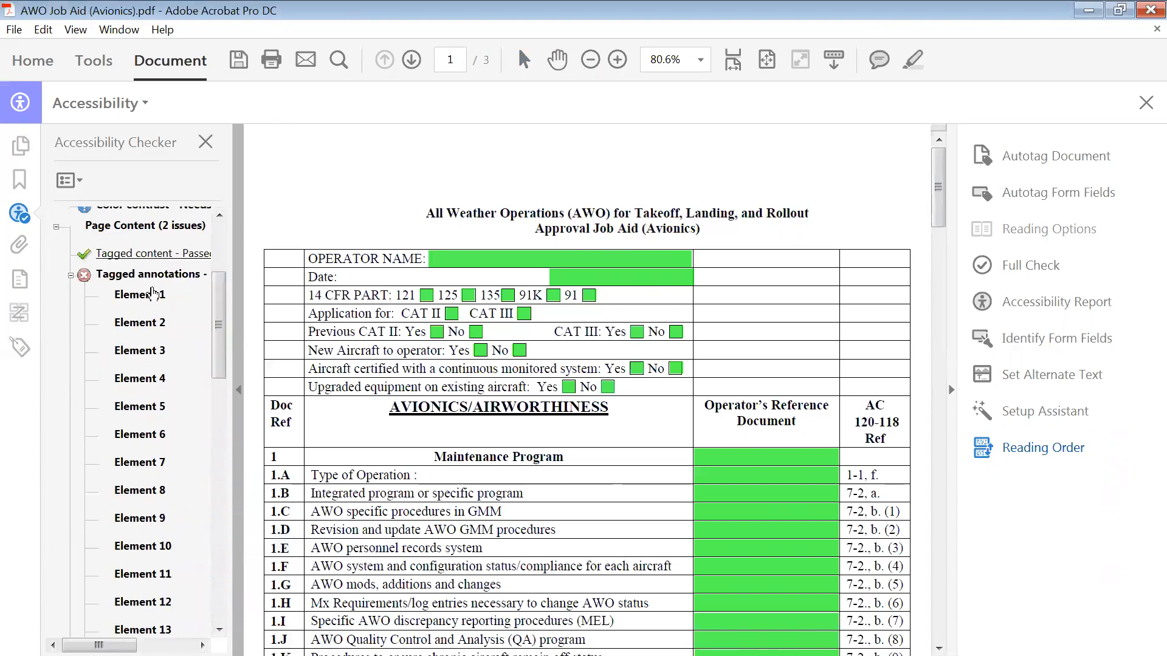
left_click(153, 295)
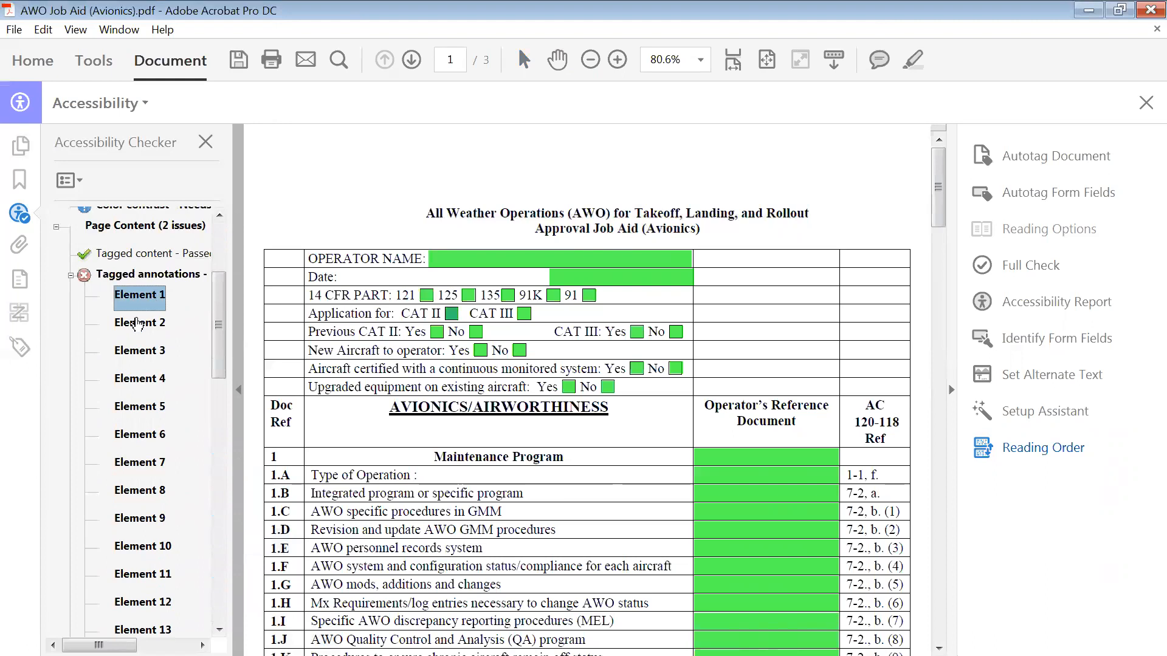
left_click(138, 323)
left_click(137, 357)
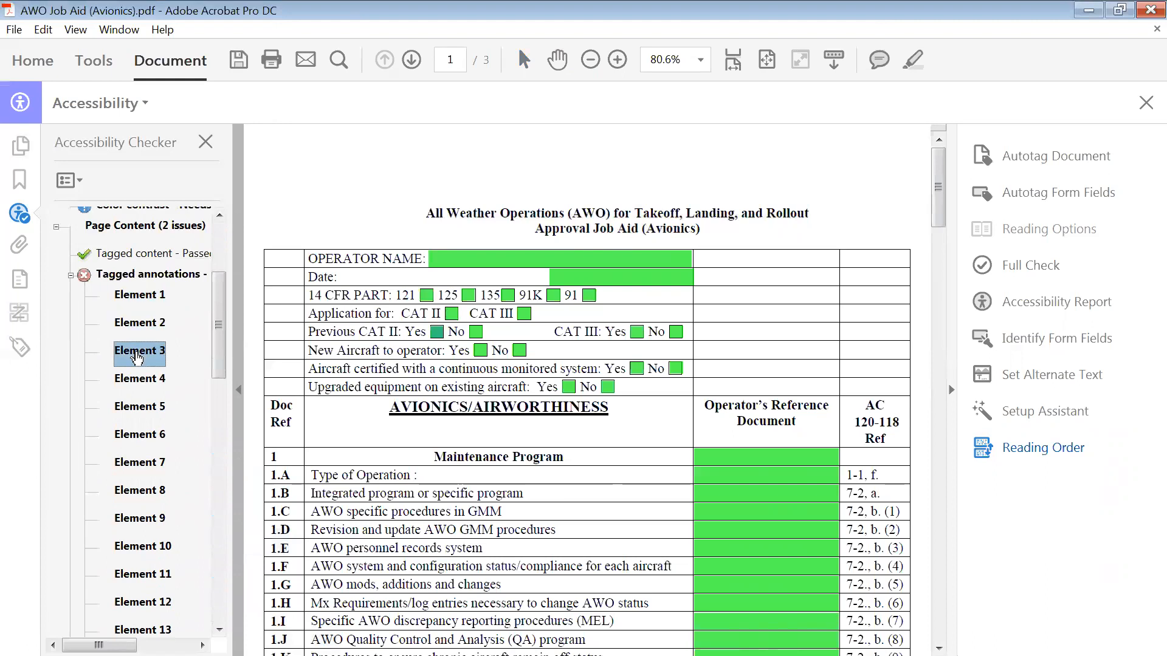
left_click(137, 384)
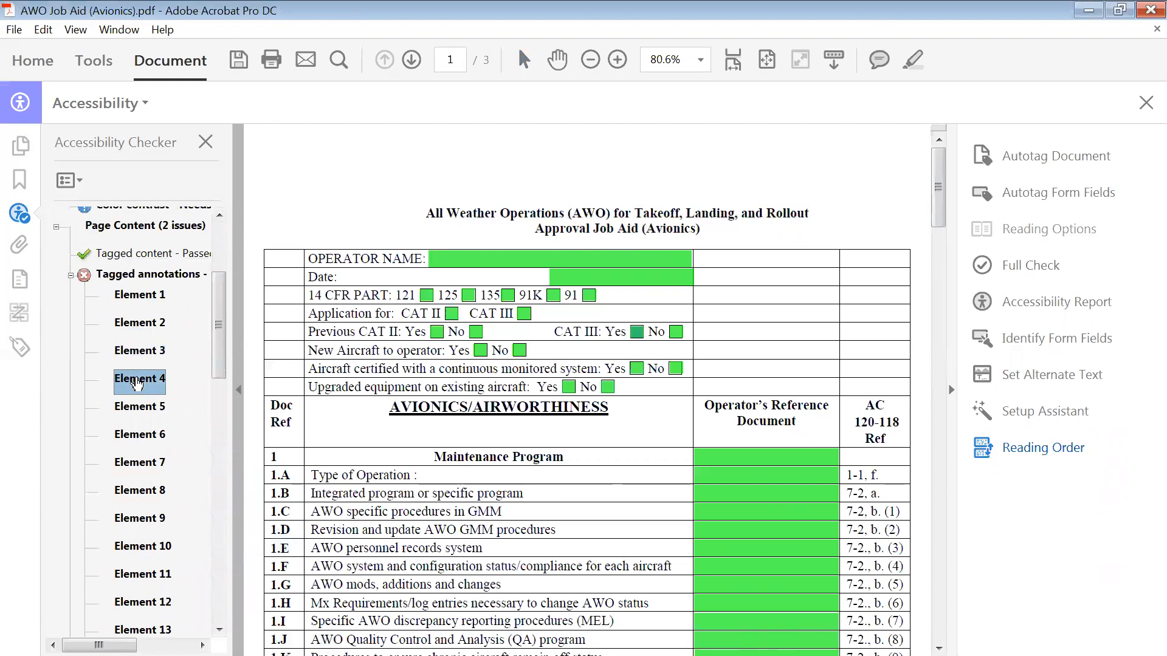
left_click(136, 410)
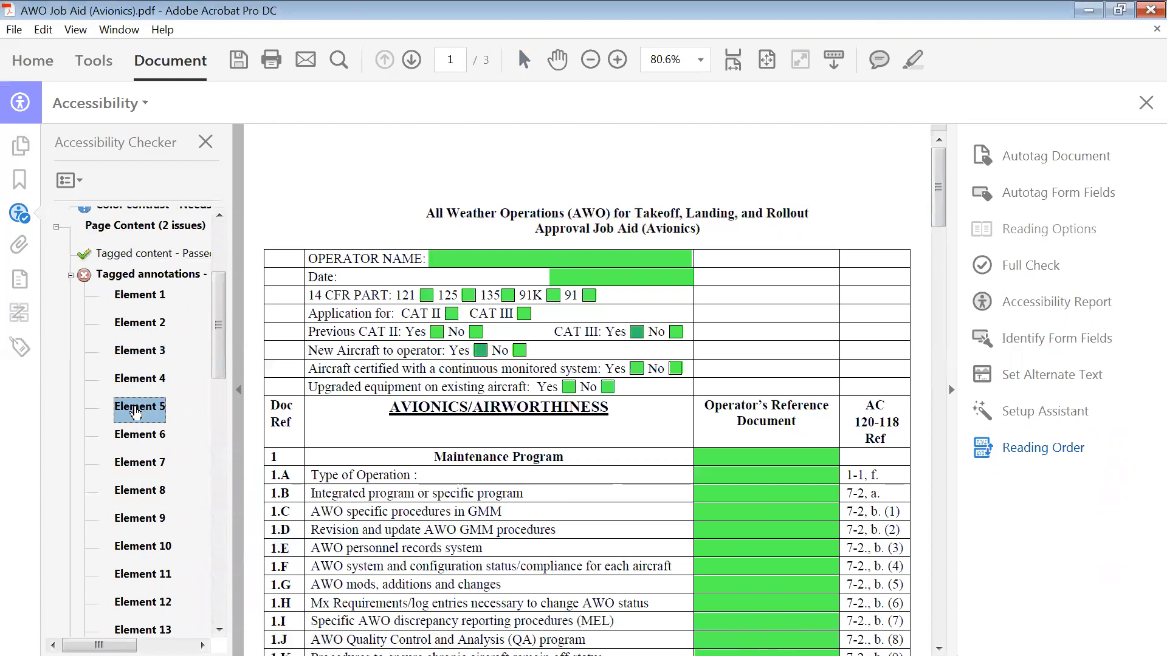
left_click(139, 437)
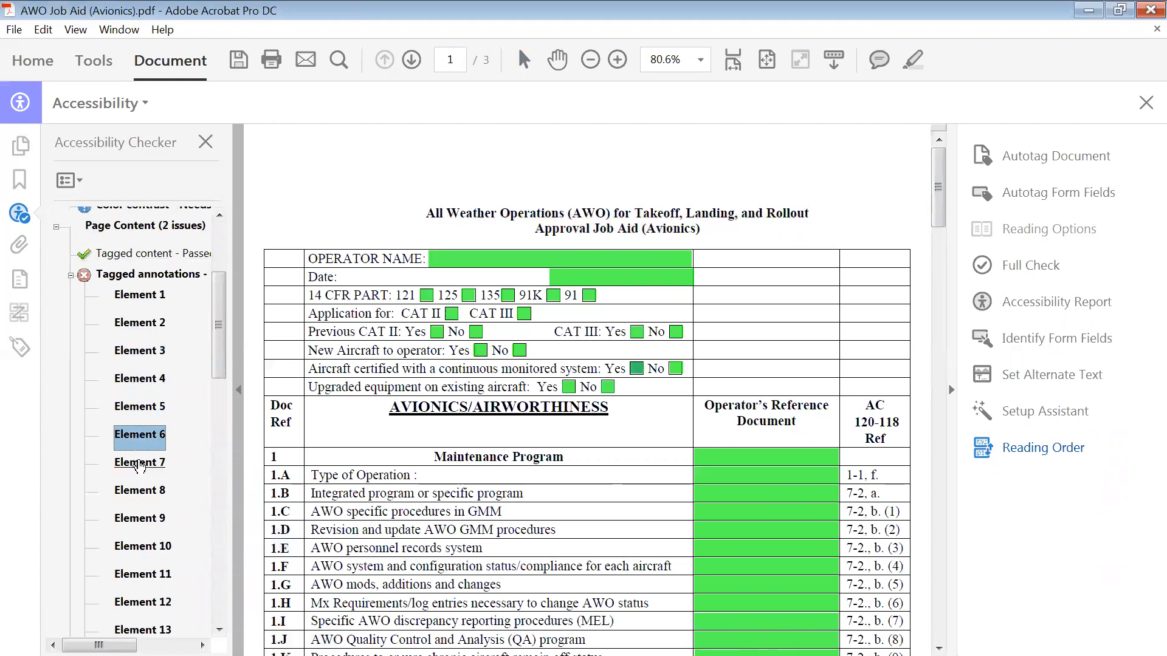
left_click(134, 468)
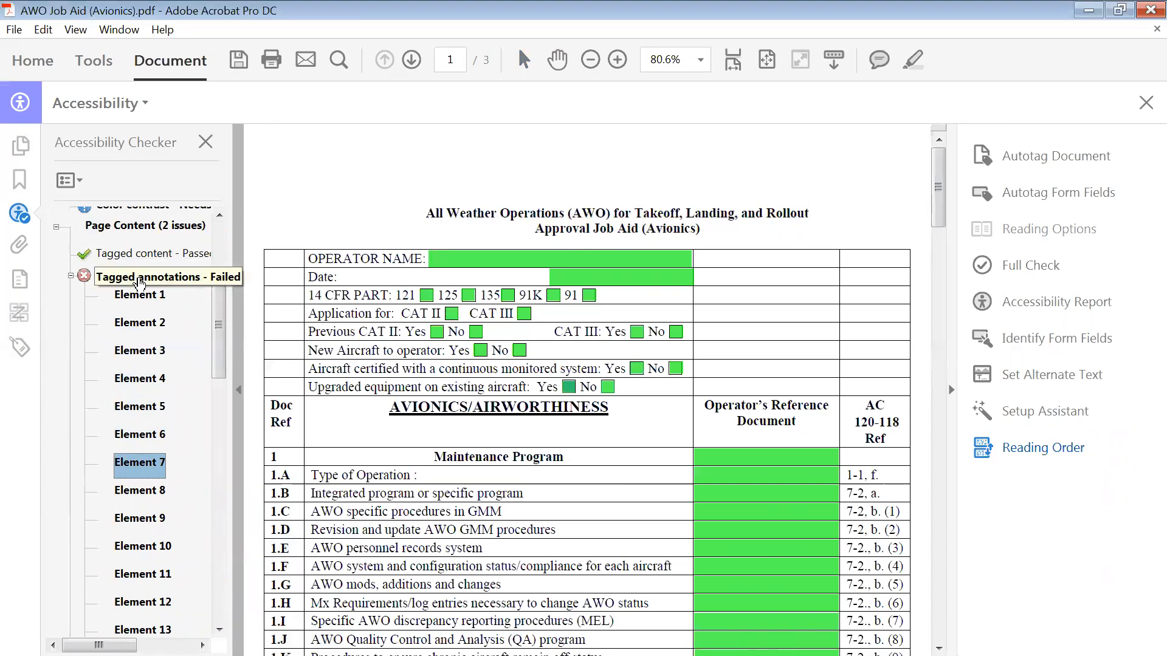
Autotag the document's form fields and run the Tagged annotations check again
left_click(1026, 193)
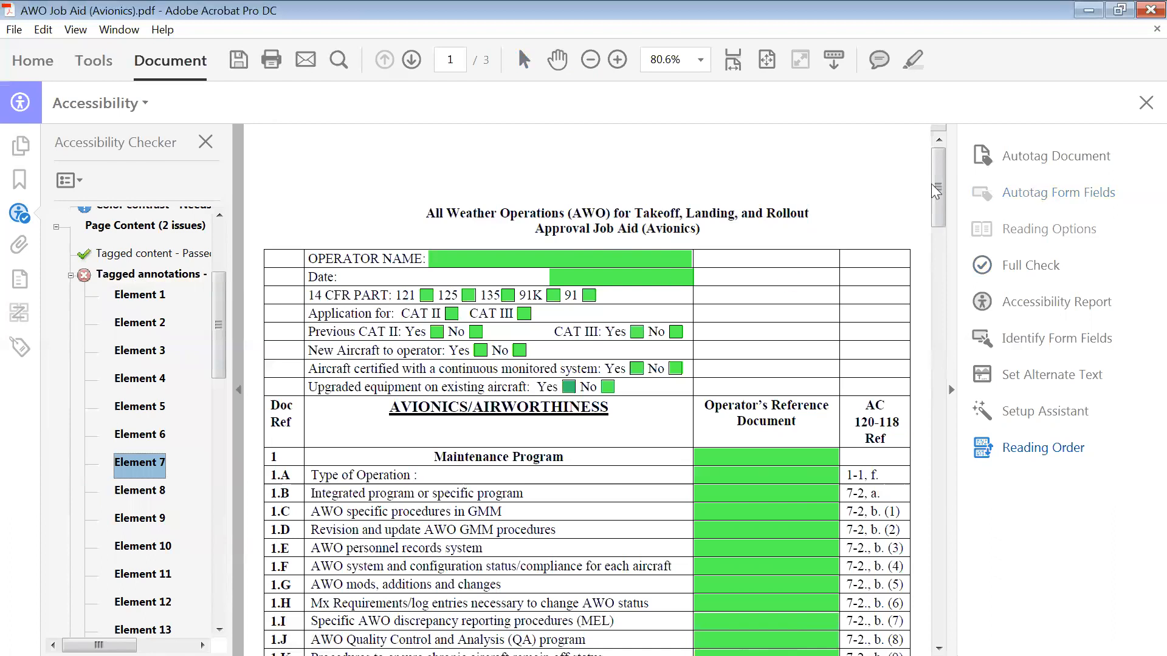
right_click(118, 278)
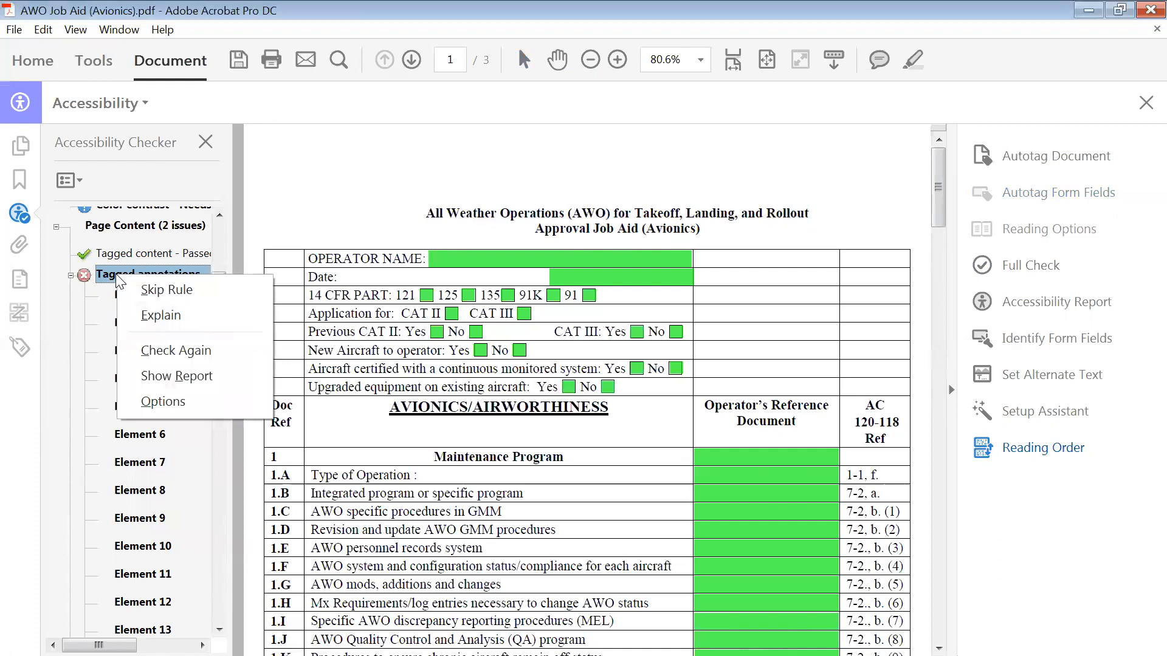
left_click(173, 351)
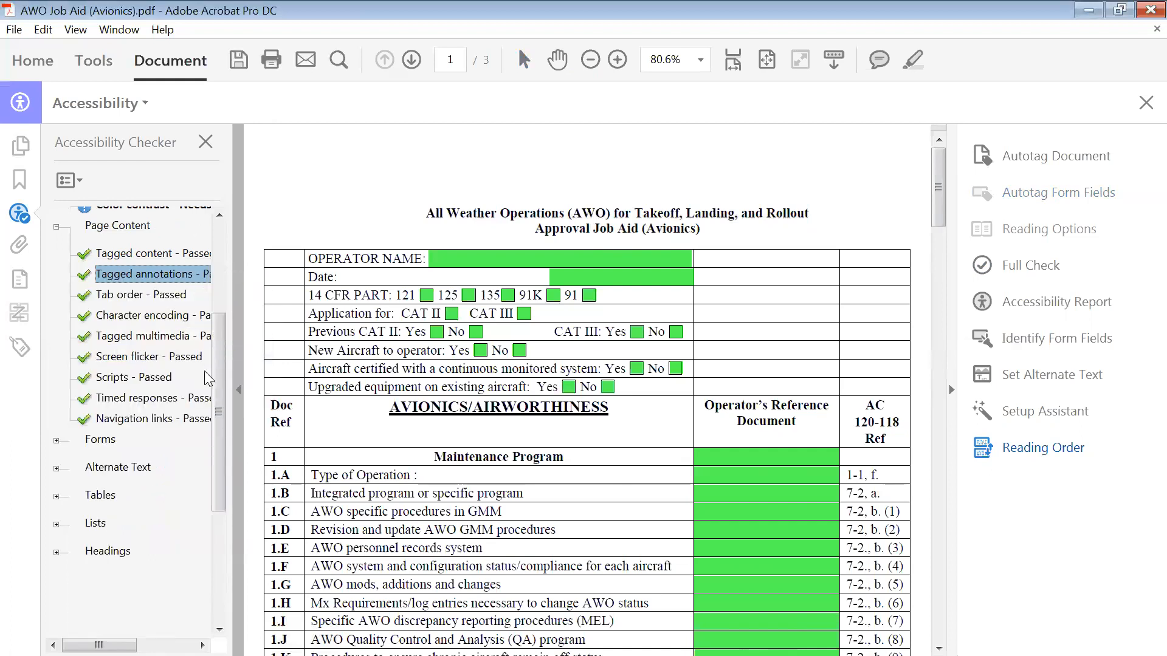
Review the Page Content and Document check results, including the Logical Reading Order and Color contrast items that need a manual check
scroll(221, 382, "up", 2)
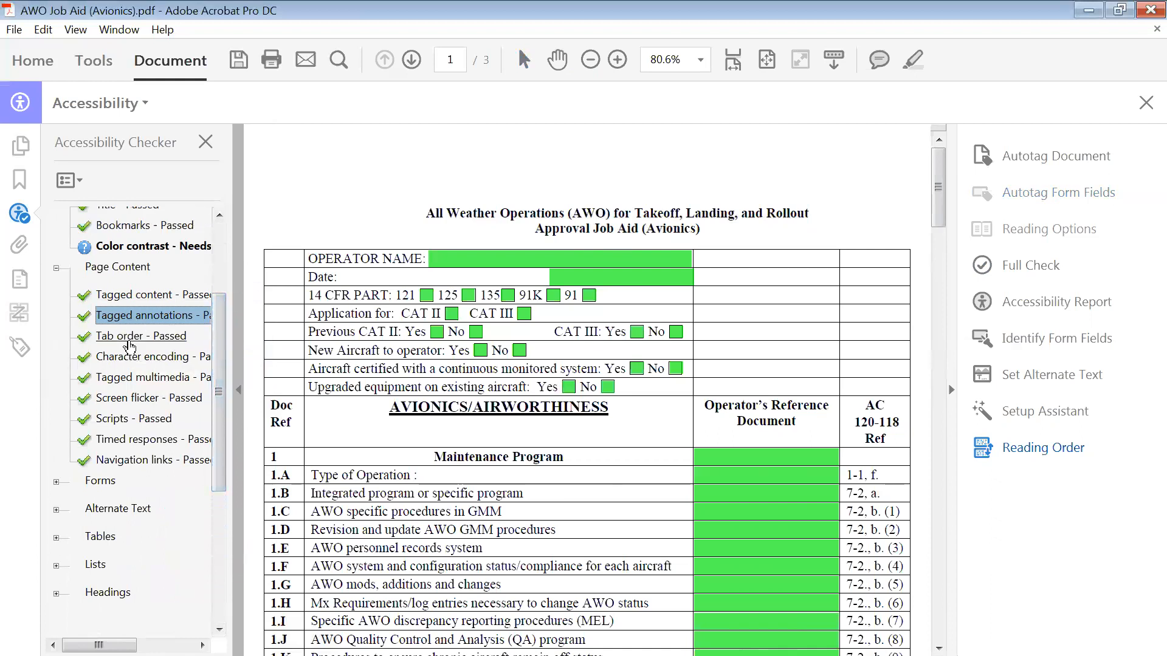
scroll(214, 268, "up", 6)
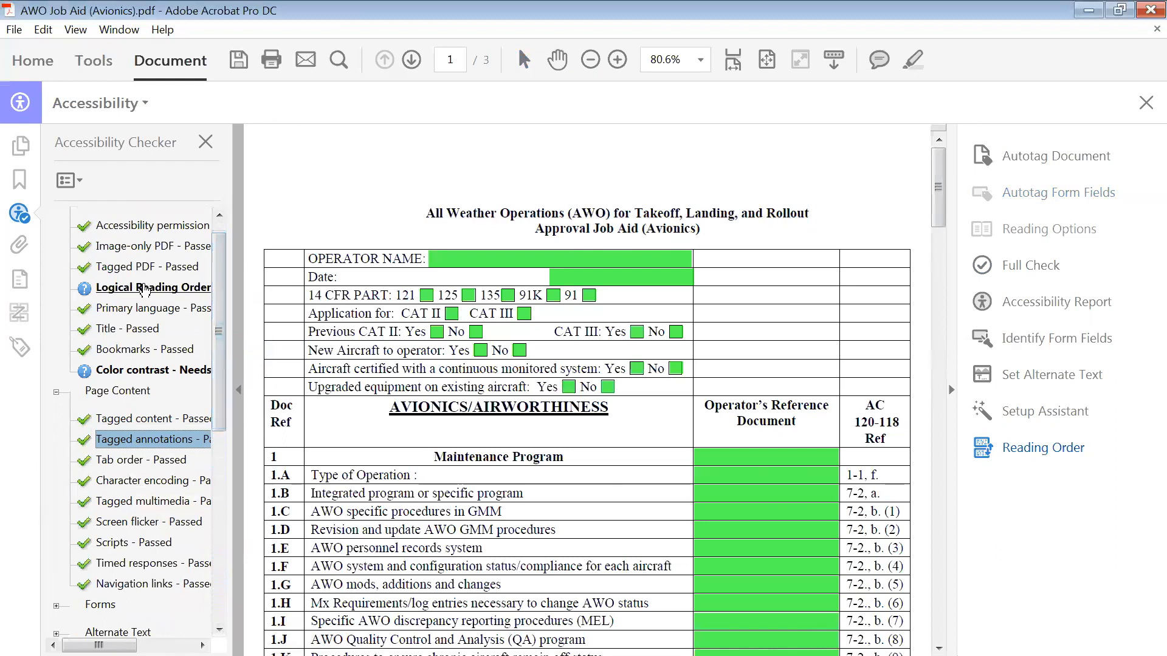
left_click(144, 289)
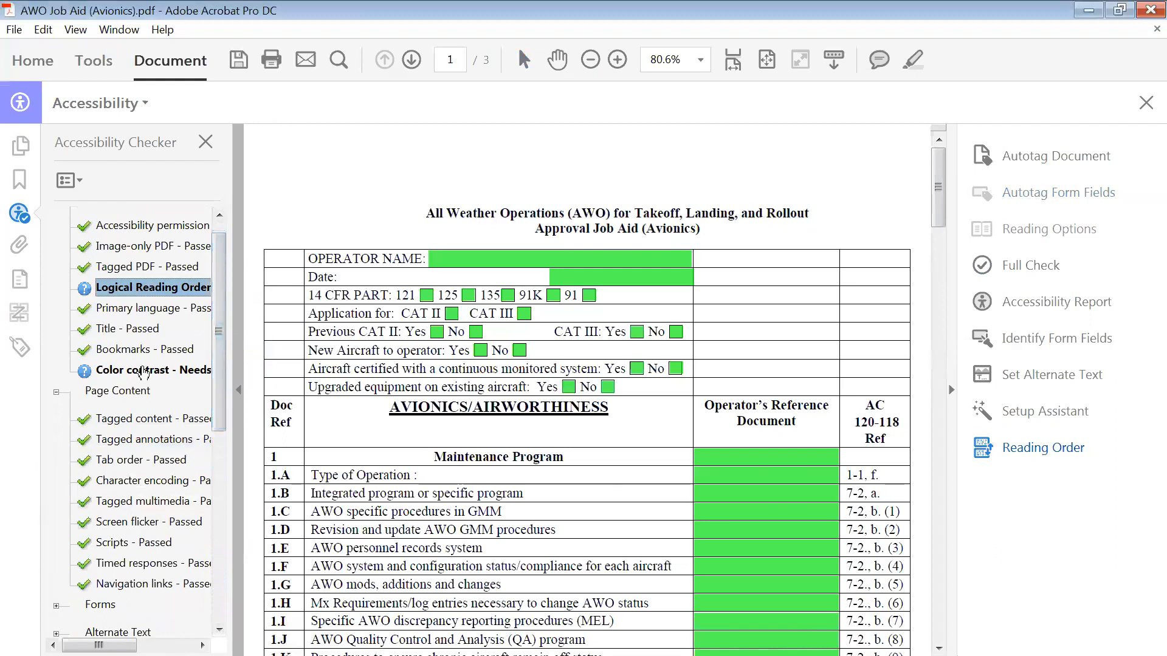
left_click(143, 371)
left_click(140, 287)
Look over the first page of the form and display the numbered reading order of its content
scroll(651, 417, "down", 4)
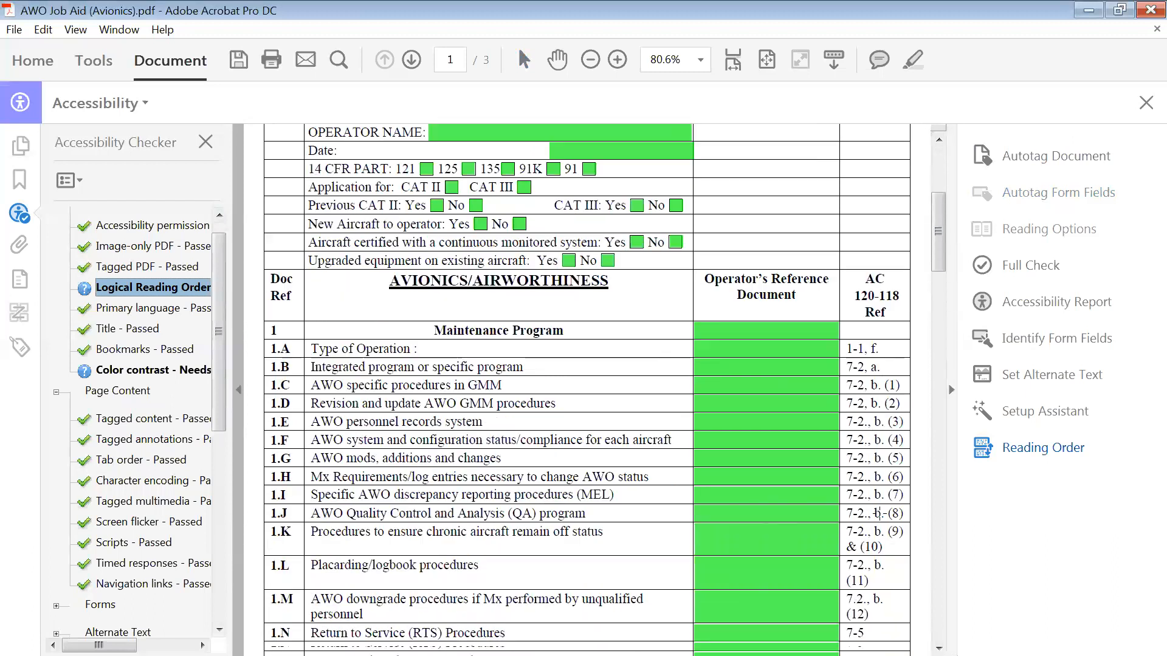
scroll(876, 513, "up", 4)
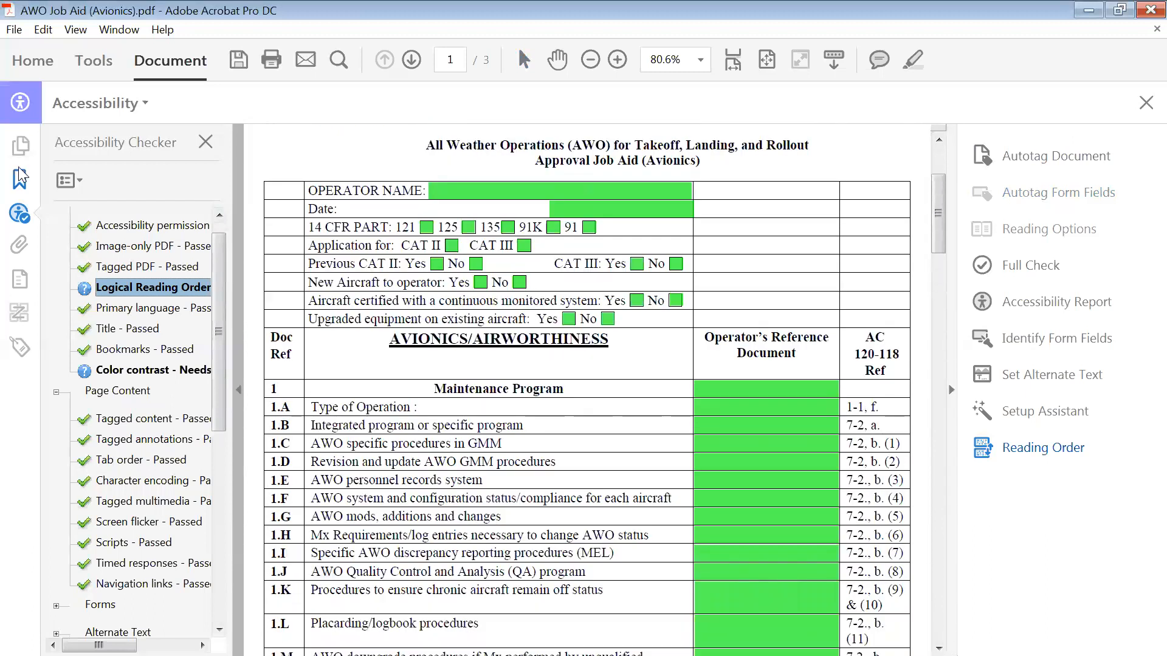
left_click(20, 313)
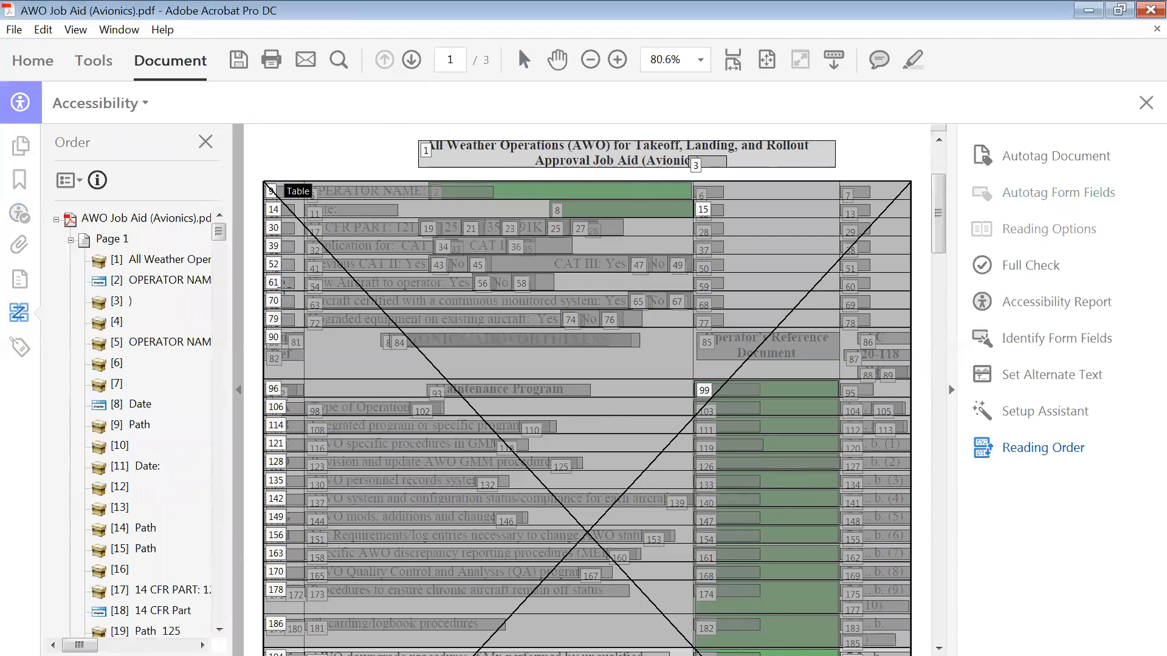
scroll(590, 364, "down", 1)
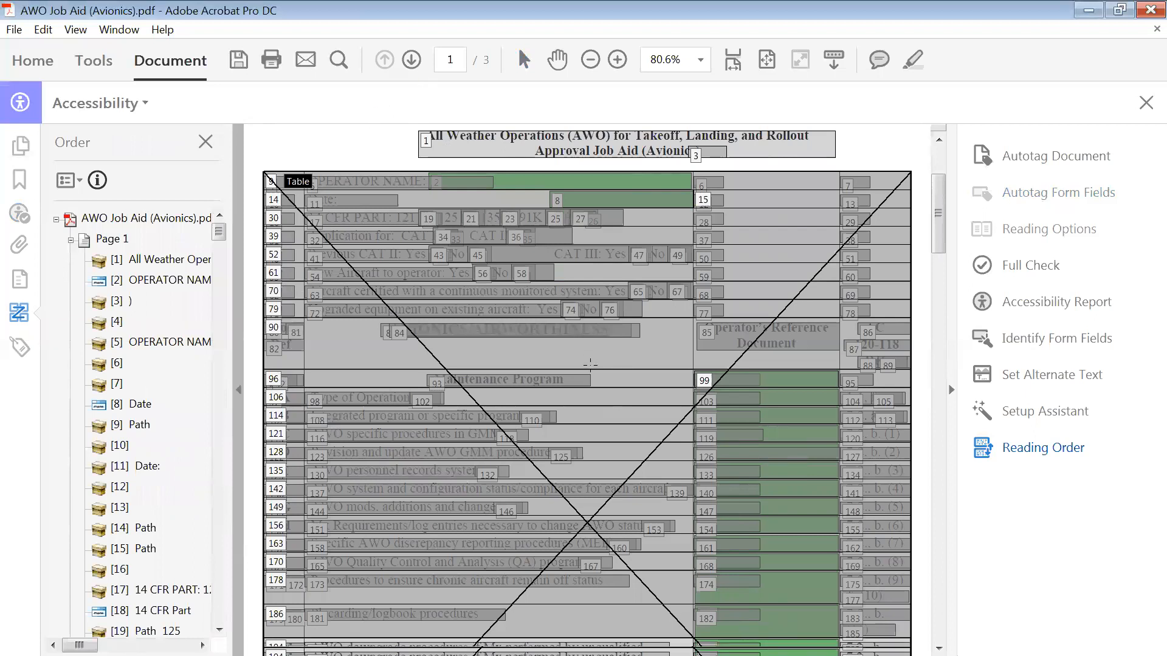
Review page 1's numbered reading order from the operator name entry through the aircraft and upgraded equipment entries, and close the accessibility tools
scroll(590, 364, "down", 3)
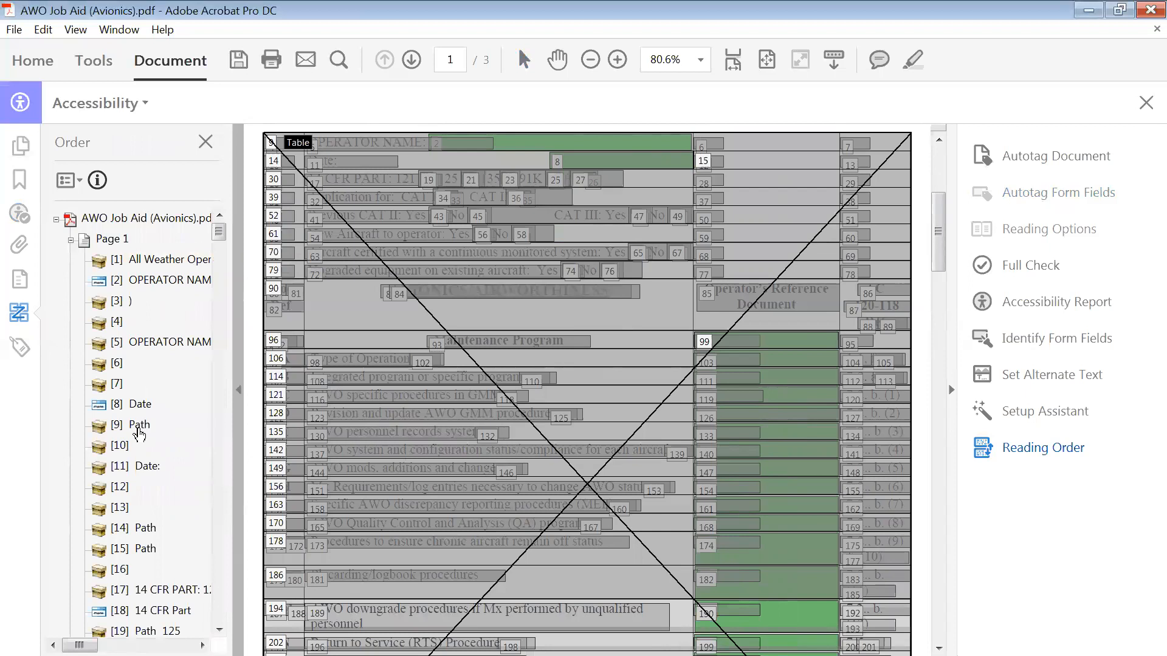
scroll(149, 465, "down", 3)
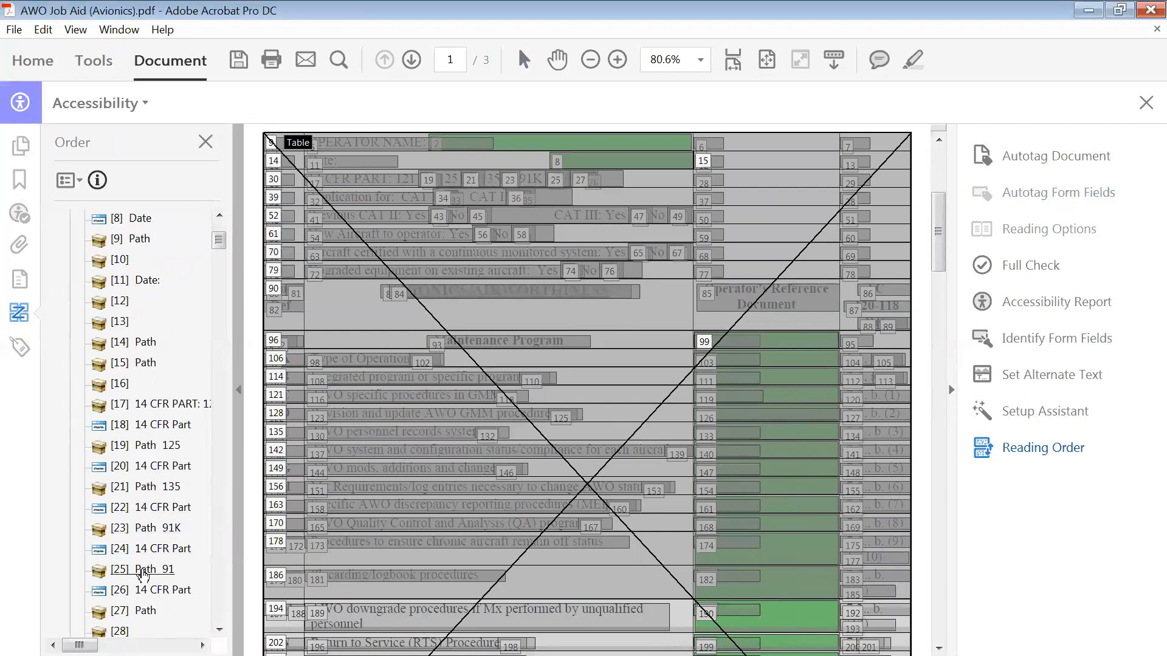
scroll(164, 462, "down", 3)
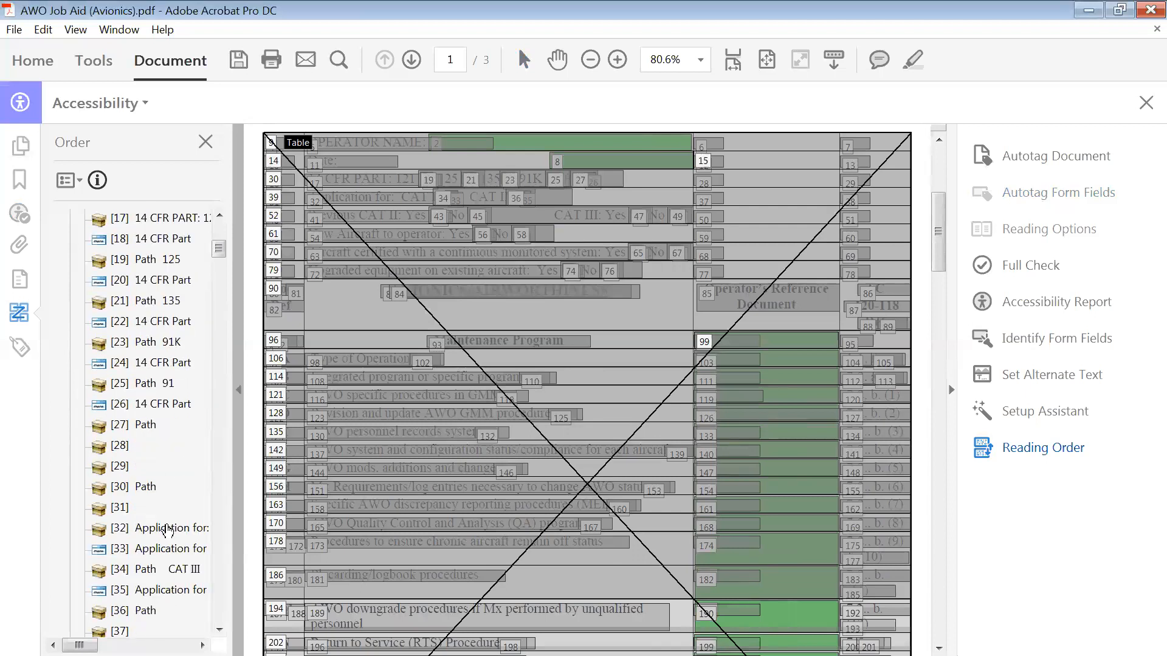
scroll(160, 429, "down", 5)
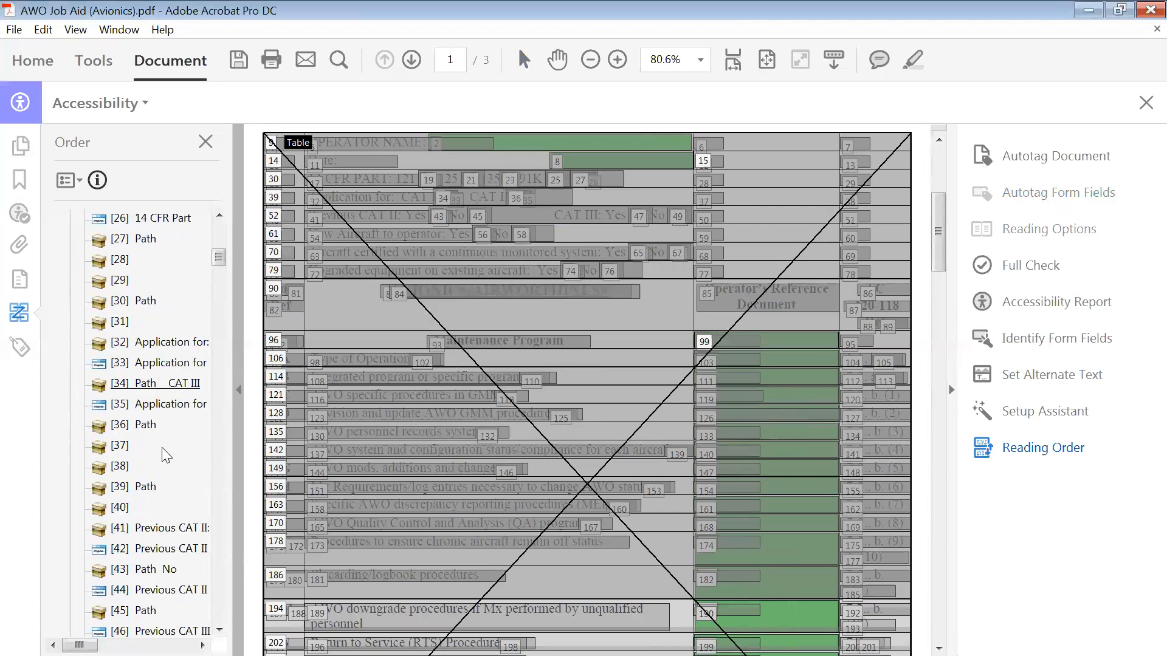
scroll(161, 451, "down", 4)
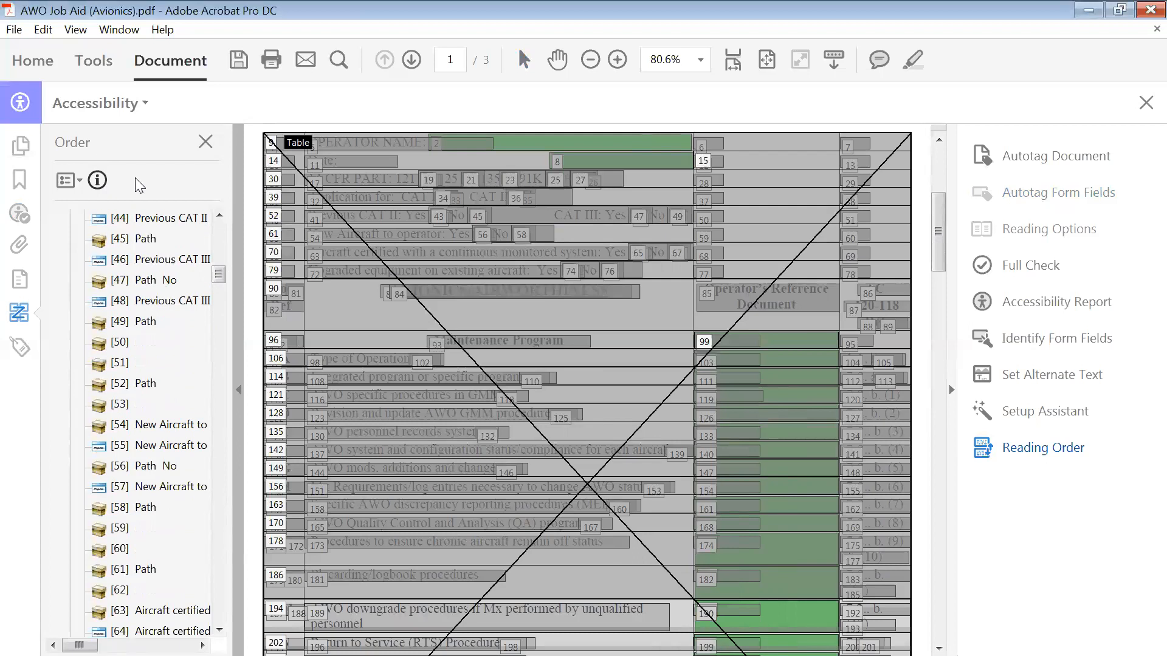
scroll(193, 416, "down", 3)
scroll(197, 416, "down", 2)
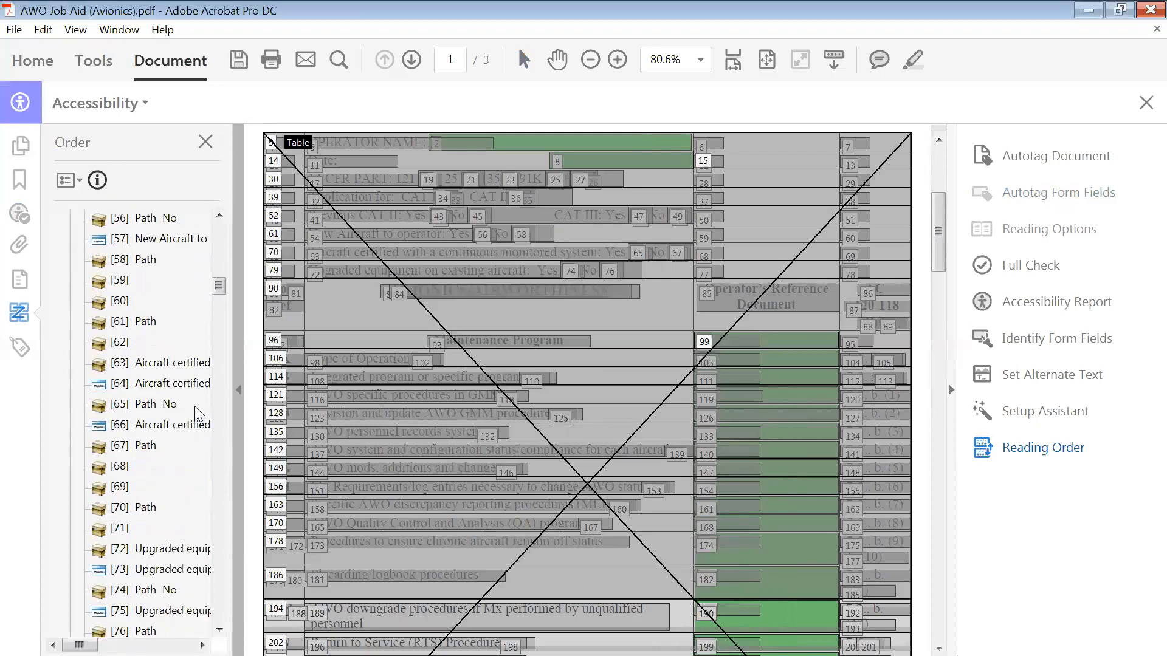
left_click(201, 143)
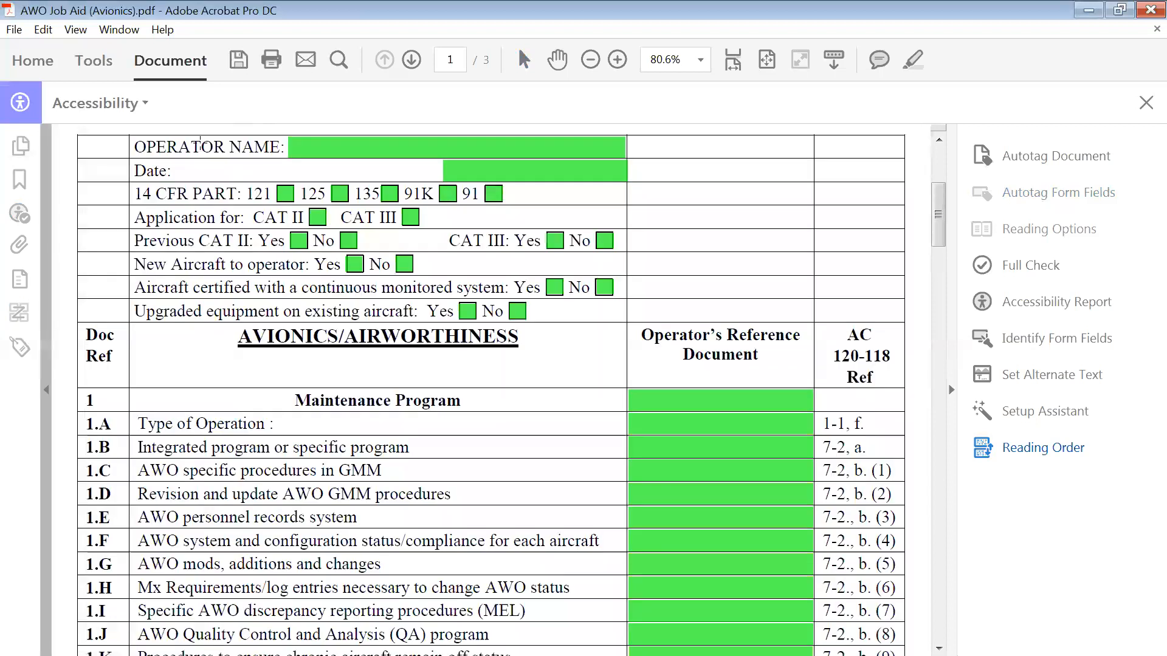
left_click(1143, 103)
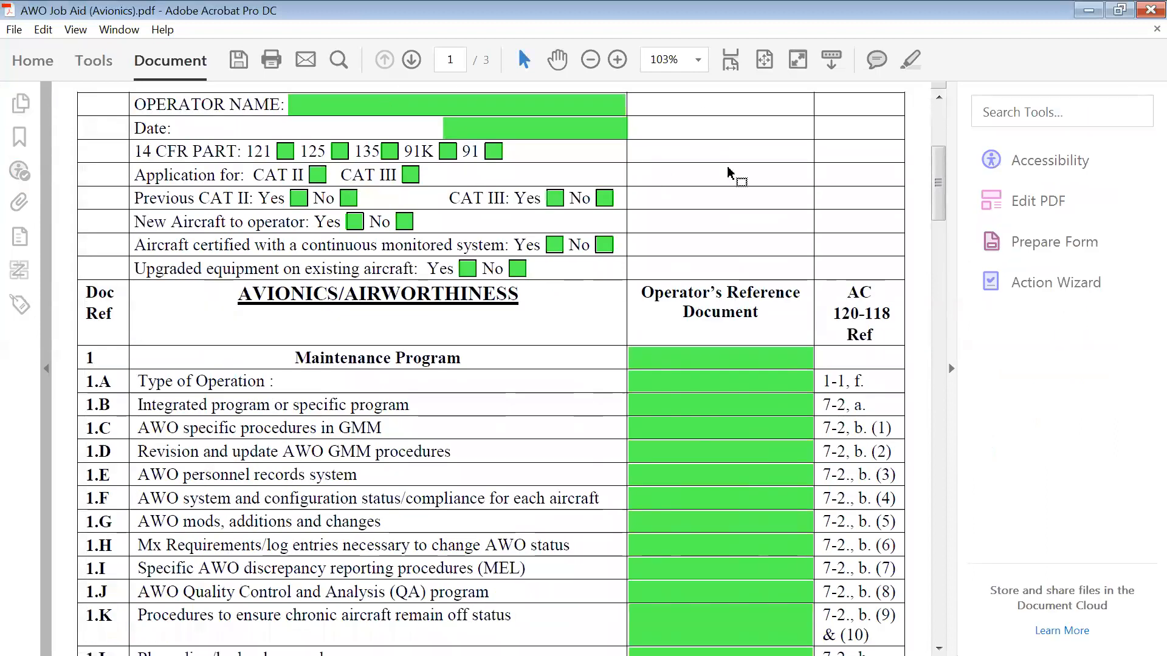
Test the tab order from the OPERATOR NAME field through the Date and checkbox fields to the reference document field of row 1.B
scroll(733, 175, "up", 2)
left_click(338, 185)
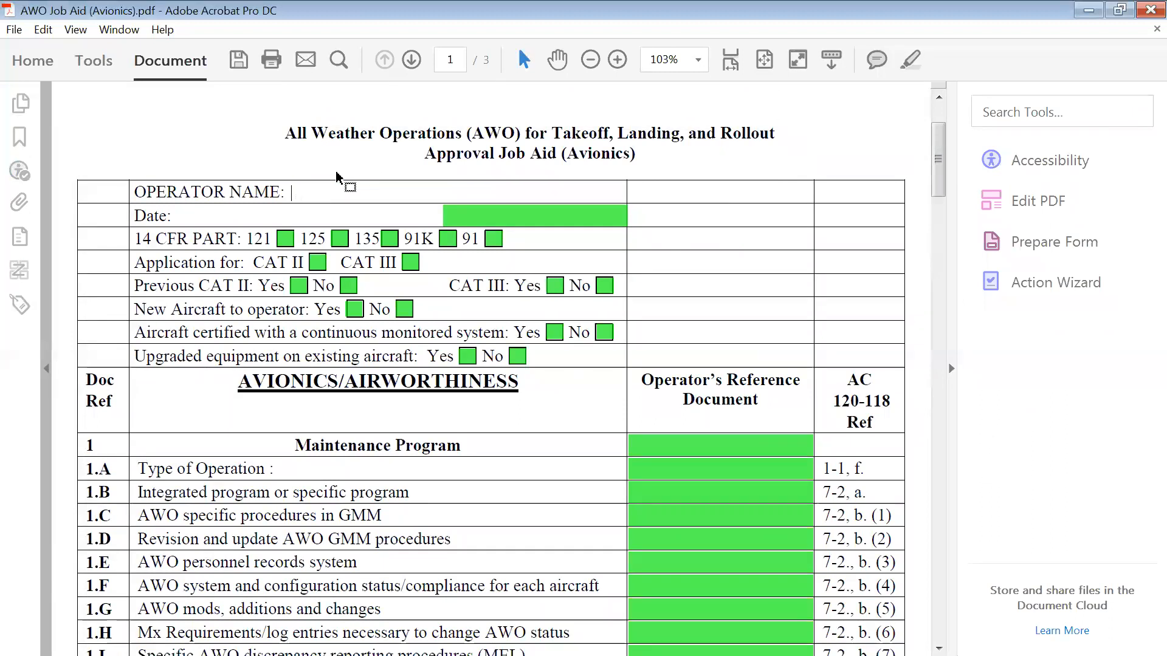
key("Tab")
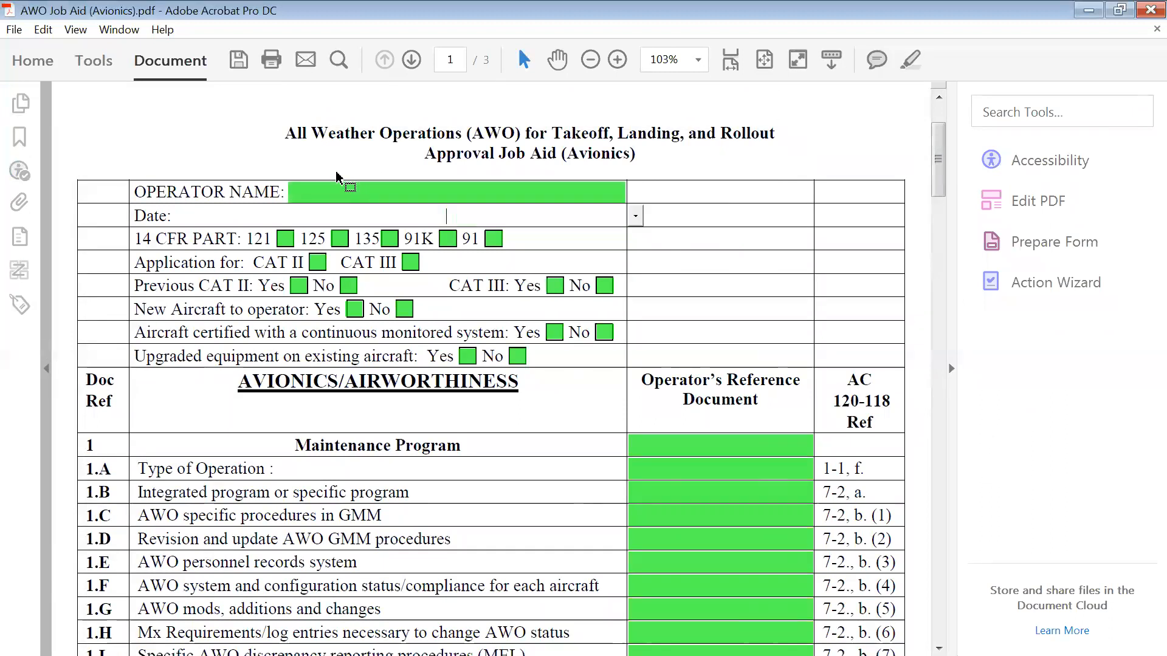
key("Tab")
key("Tab")
key("Tab")
key("Tab")
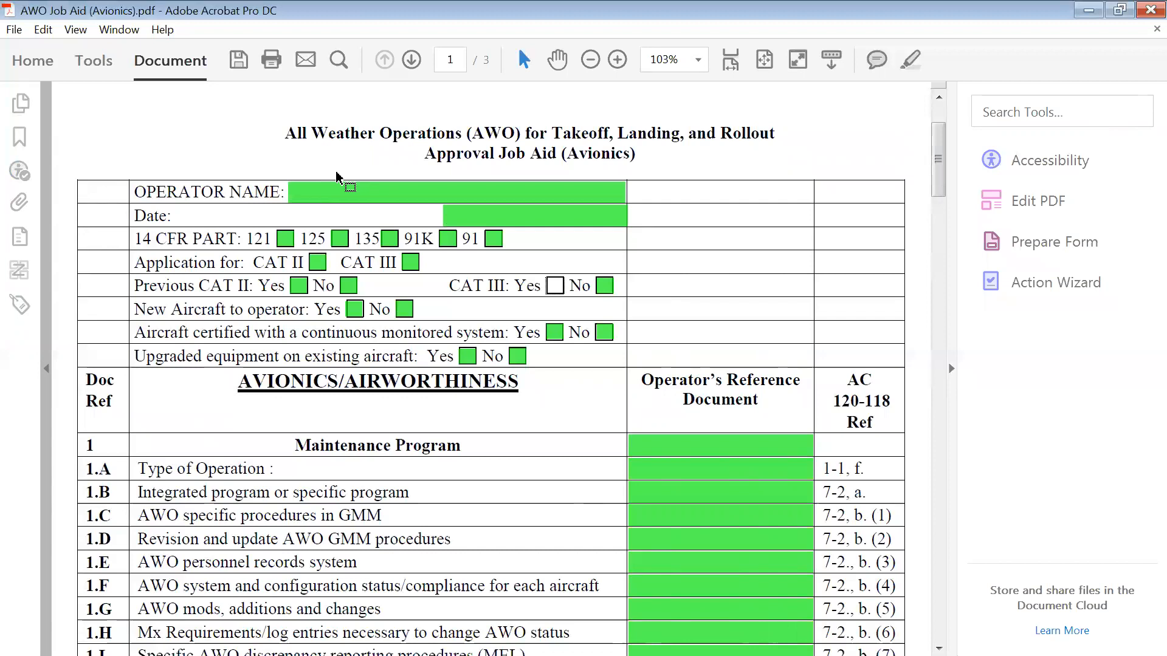
key("Tab")
key("Tab")
key("Tab")
key("Tab")
key("Tab")
scroll(558, 349, "down", 1)
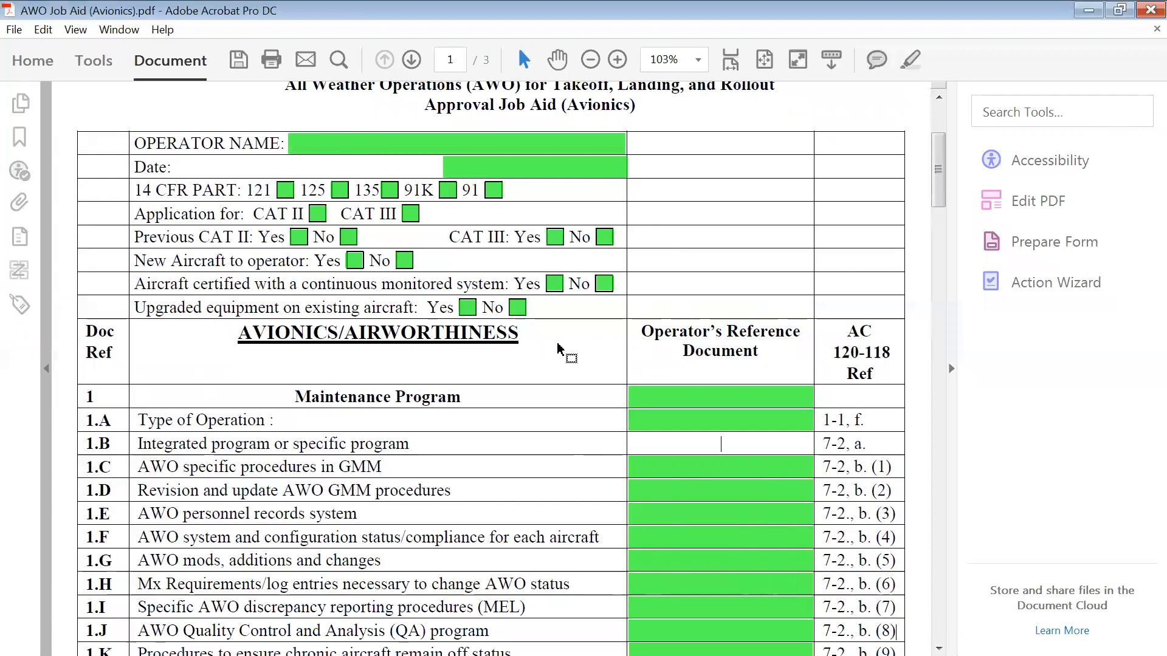
Test the tab order through the remaining Operator's Reference Document fields on page 1, from row 1.C to row 2.D
key("Tab")
scroll(557, 350, "down", 3)
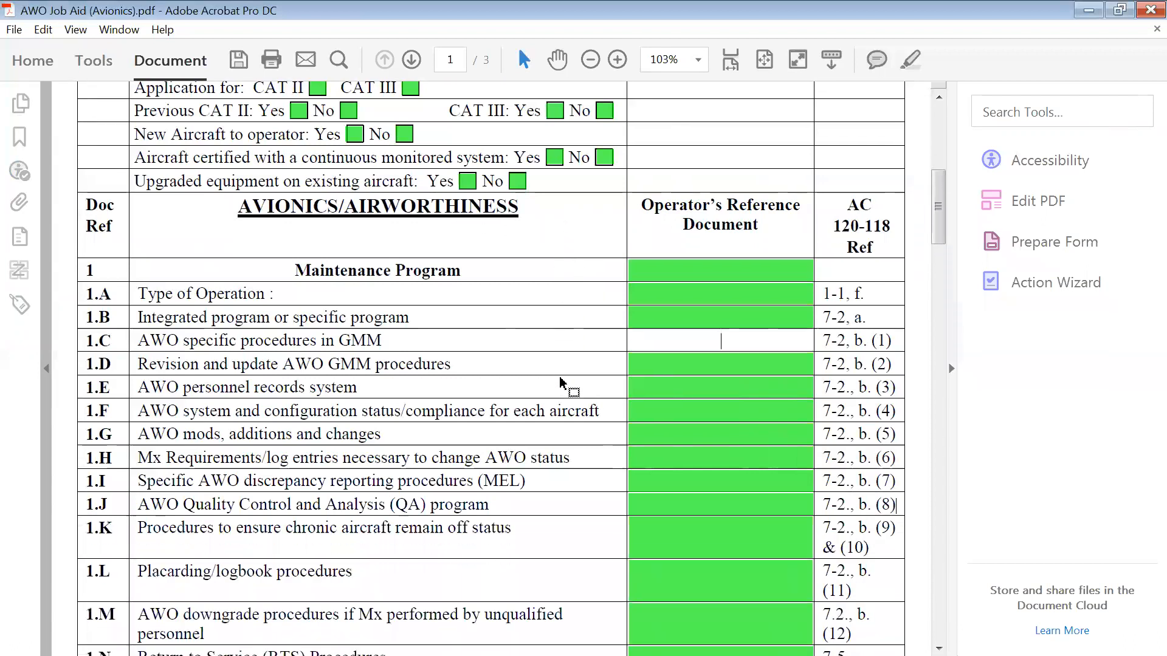
key("Tab")
key("Tab")
key("Tab")
key("Tab")
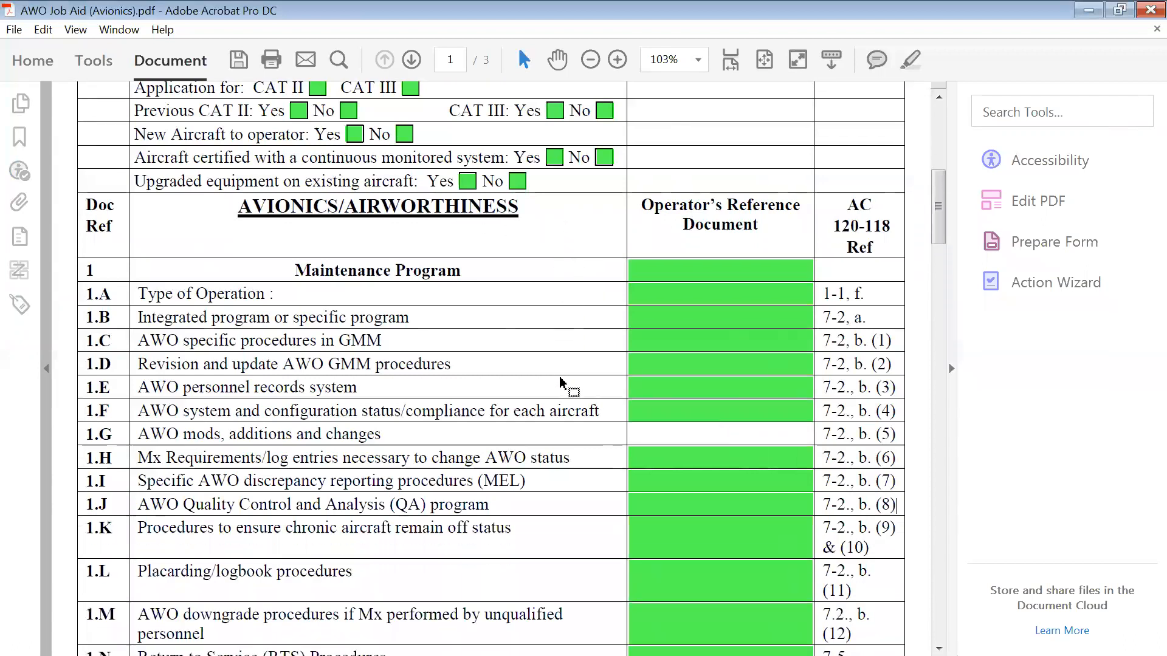
key("Tab")
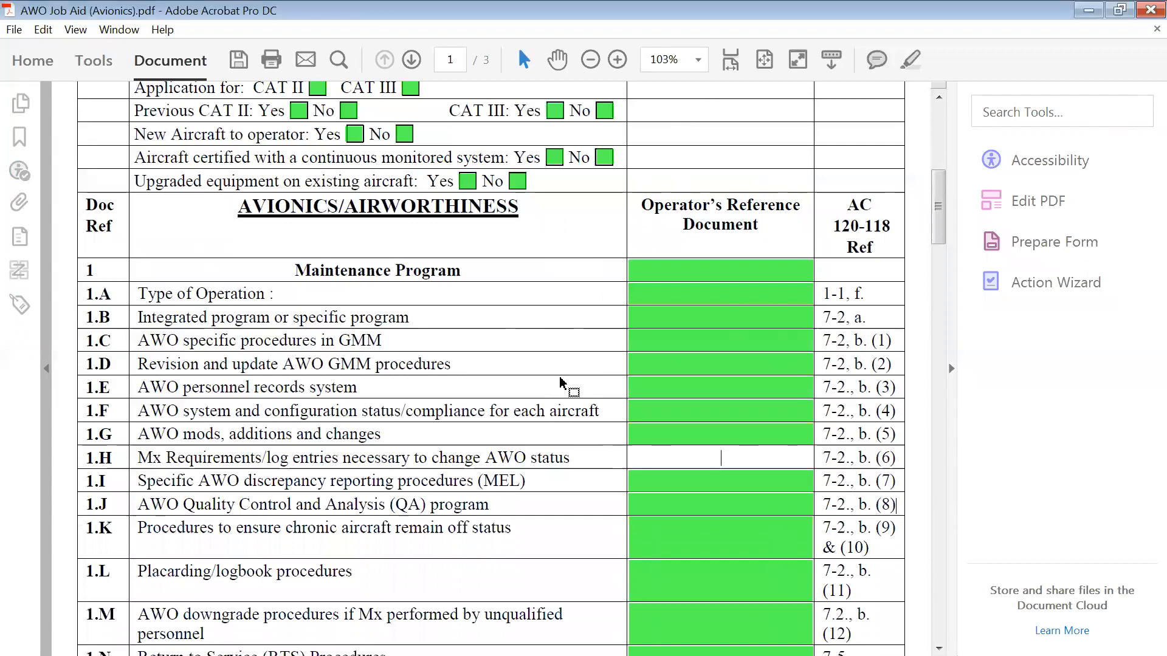
key("Tab")
key("Tab")
key("Tab")
key("Tab")
key("Tab")
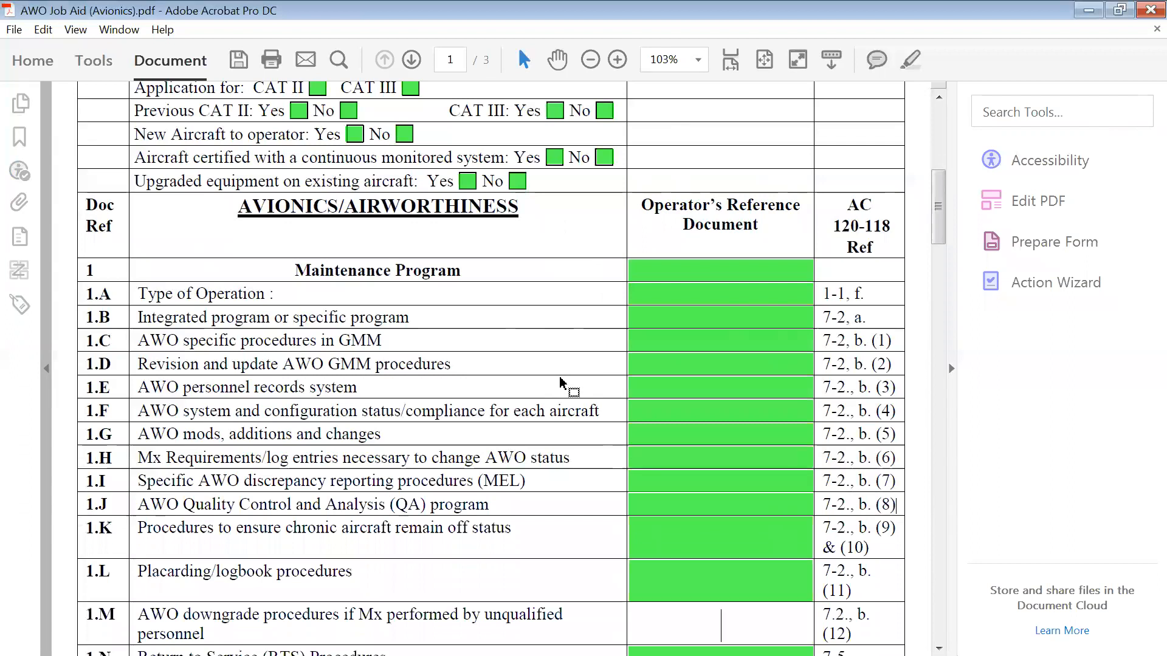
scroll(559, 383, "down", 8)
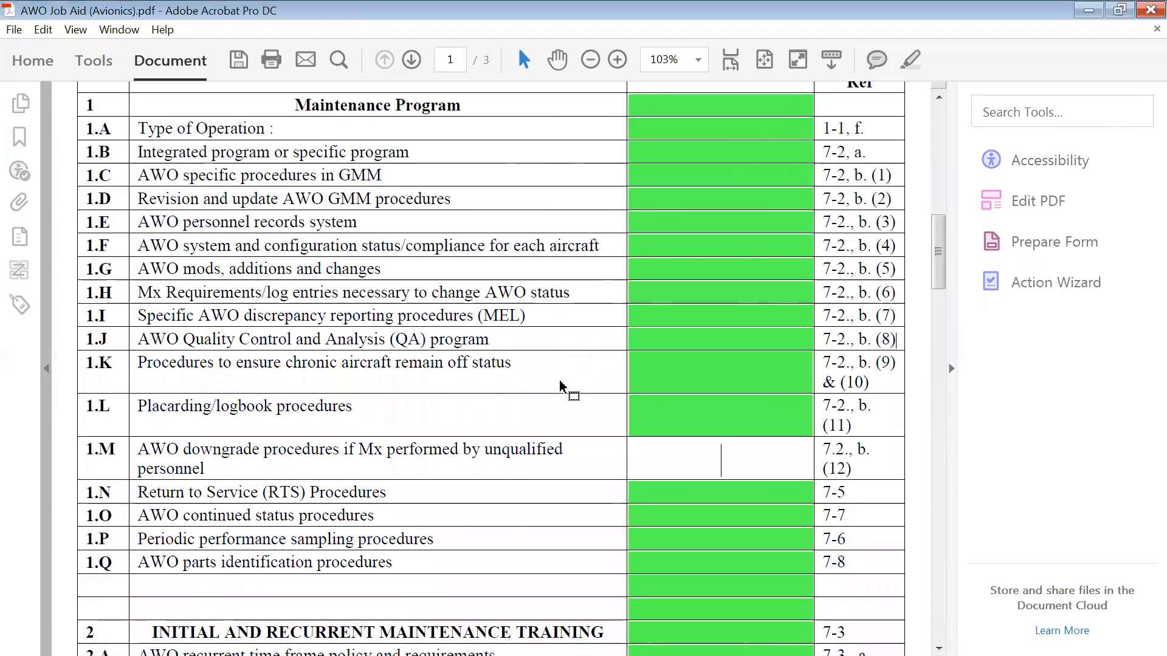
key("Tab")
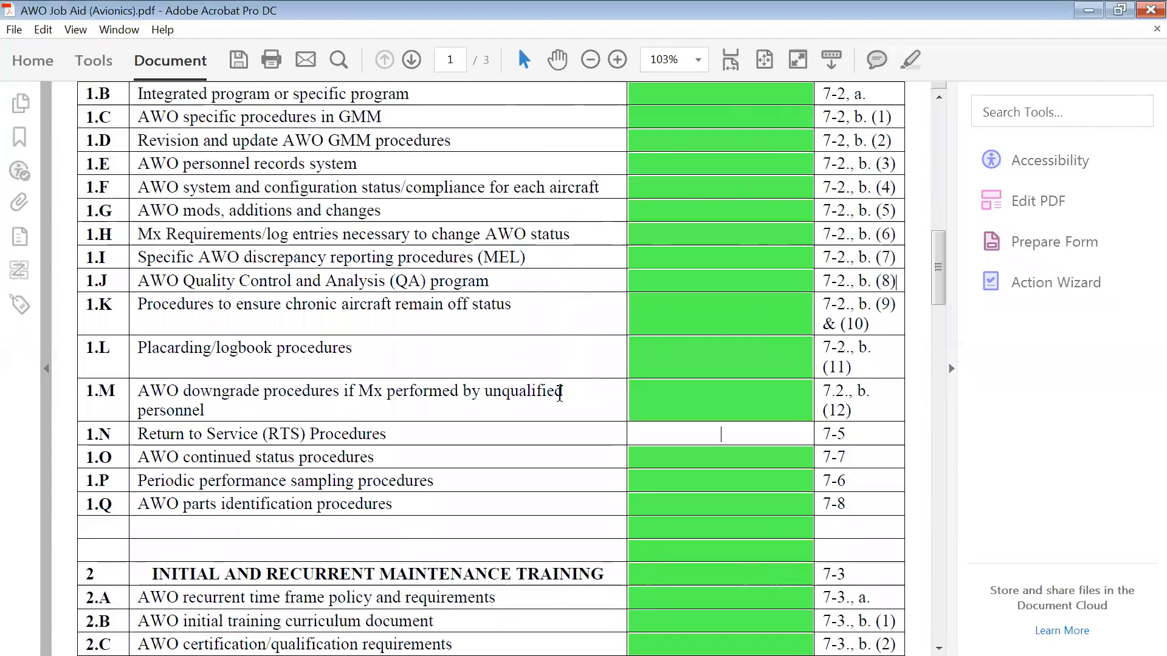
key("Tab")
key("Tab")
key("Tab")
key("Tab")
key("Tab")
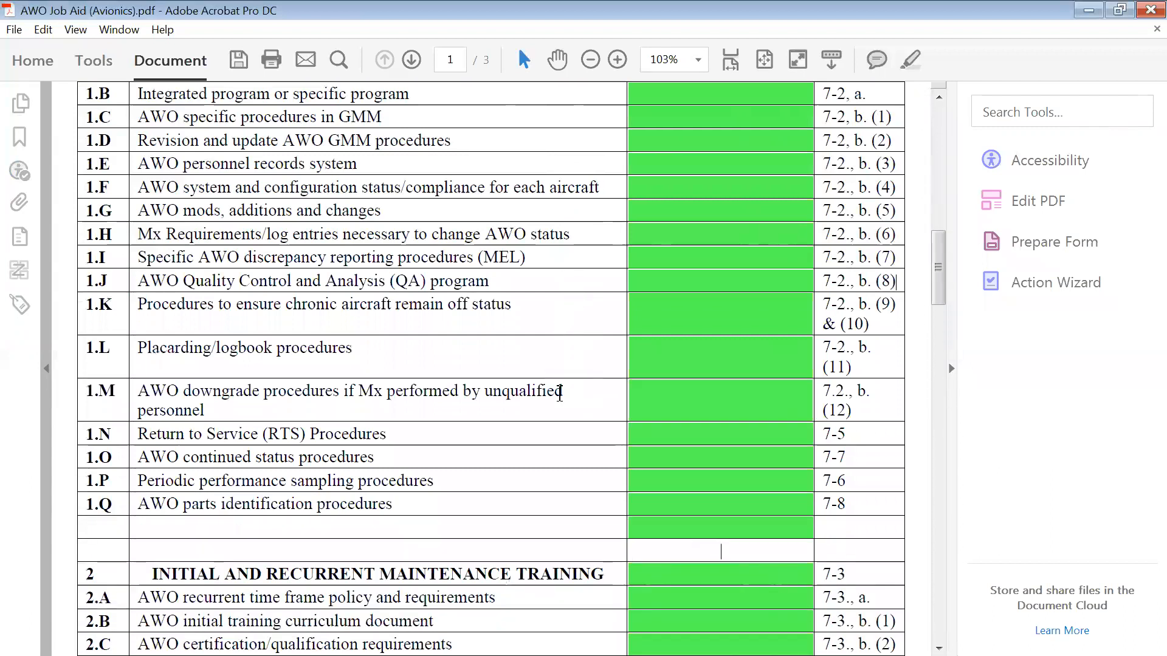
key("Tab")
key("Tab")
key("Tab")
key("Tab")
key("Tab")
Test the tab order through the reference document fields on page 2, from row 2.E to row 5.D
key("Tab")
key("Tab")
key("Tab")
key("Tab")
key("Tab")
key("Tab")
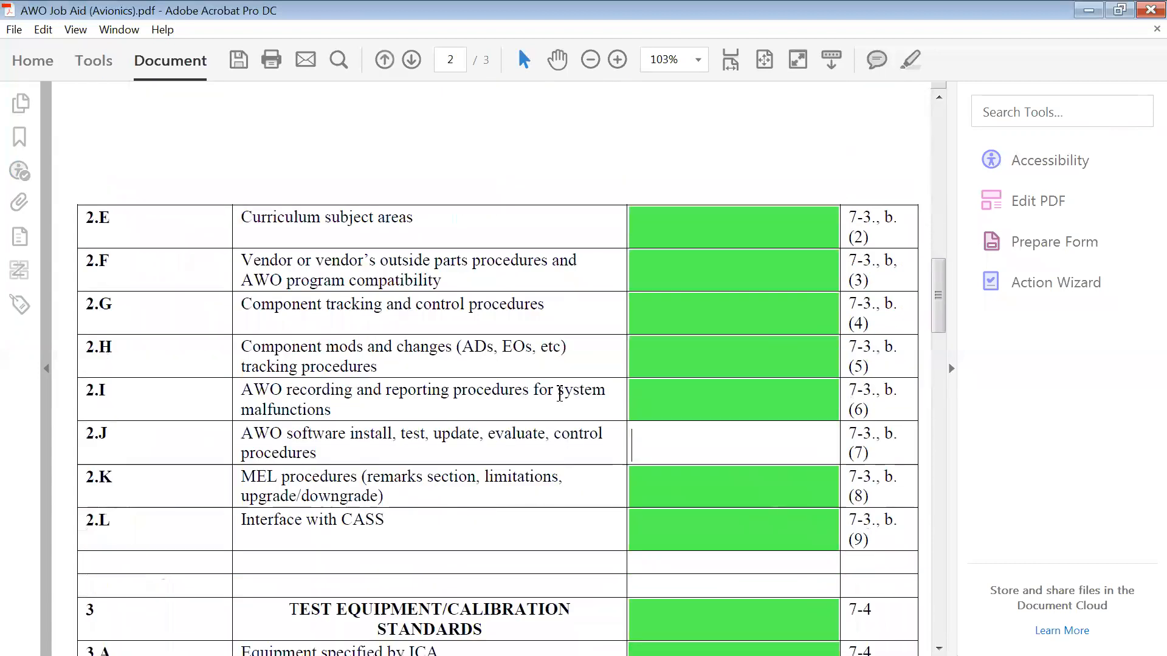
key("Tab")
key("Tab")
key("Tab")
key("Tab")
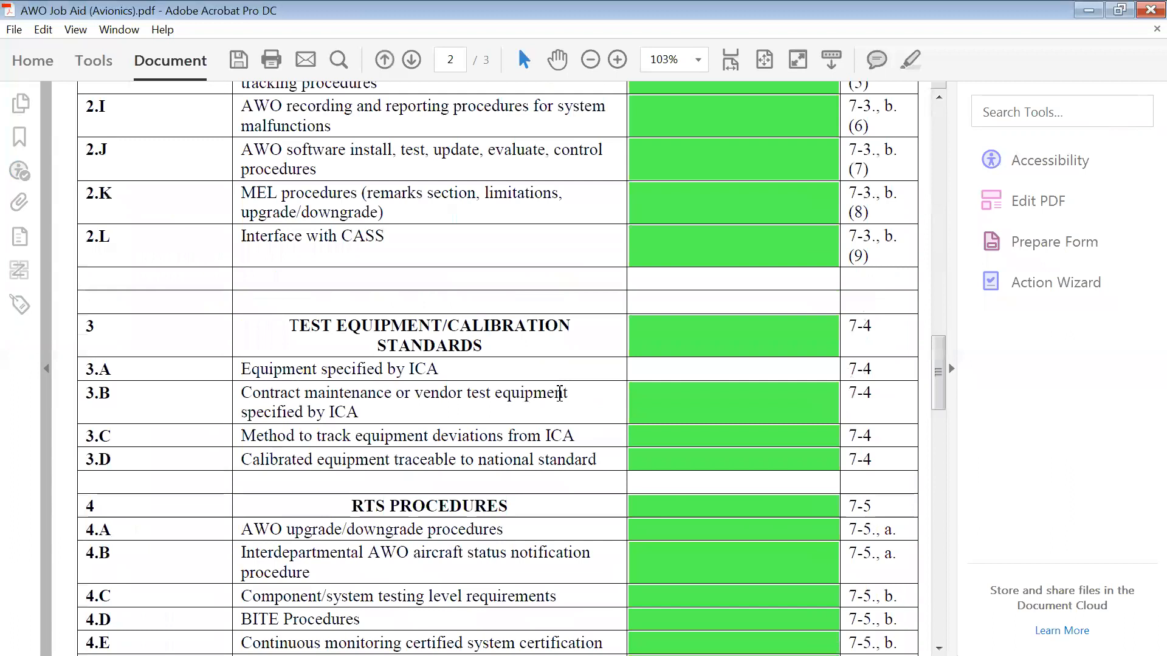
key("Tab")
key("Tab")
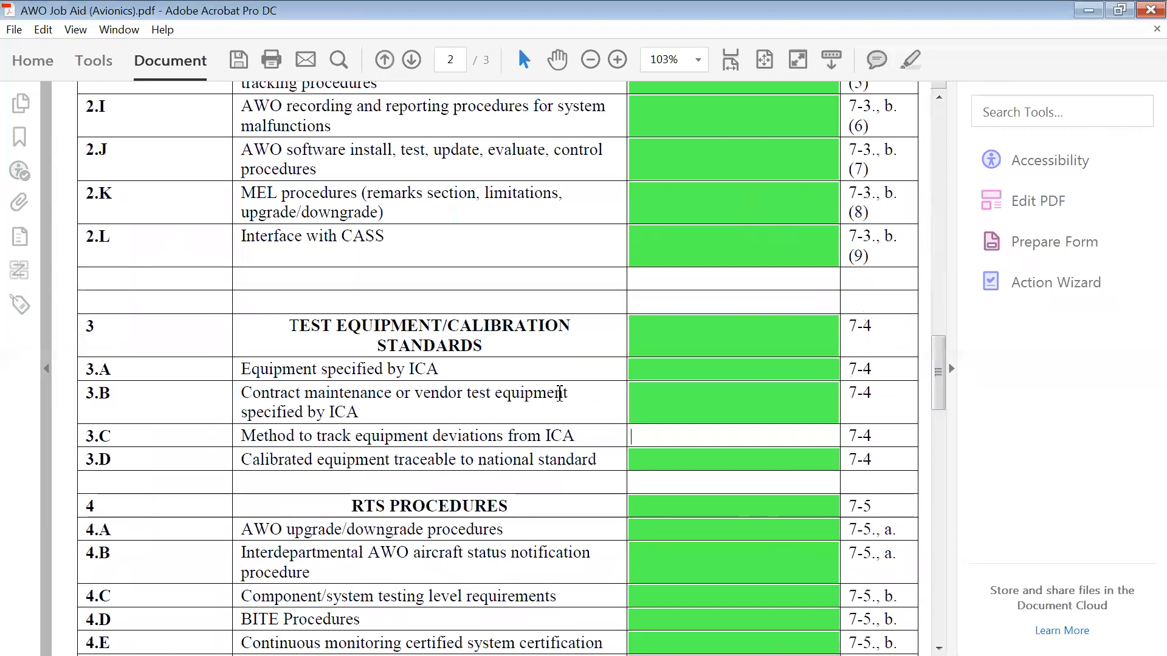
key("Tab")
key("Tab")
key("Tab")
key("Tab")
key("Tab")
key("Tab")
key("Tab")
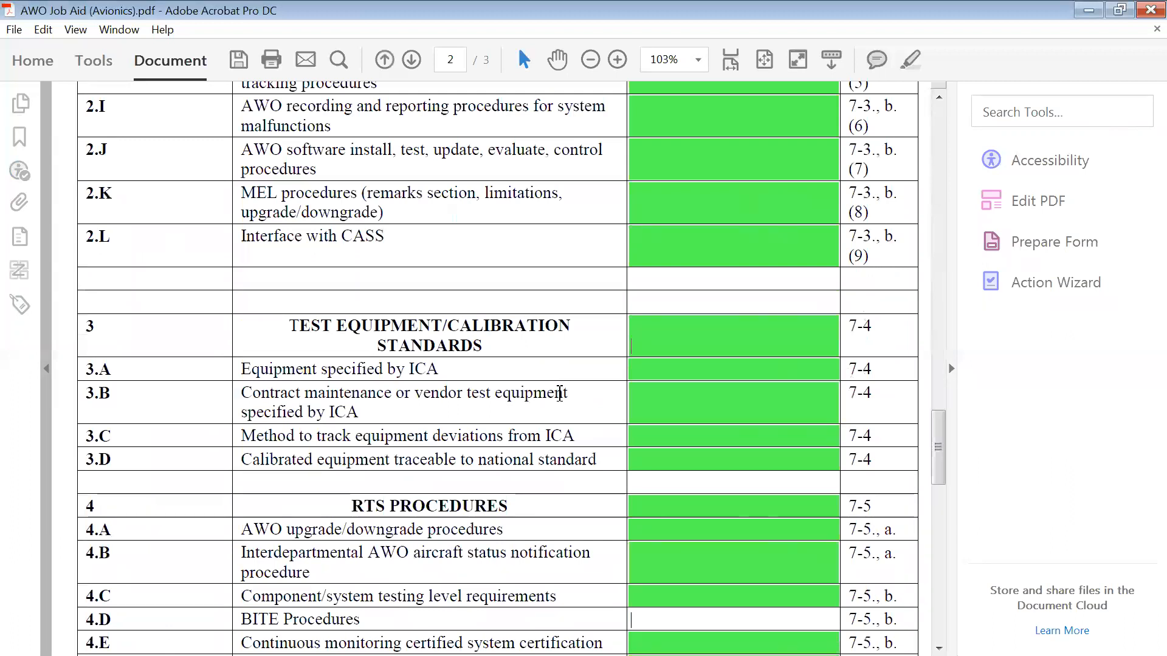
key("Tab")
key("Tab")
key("Tab")
key("Tab")
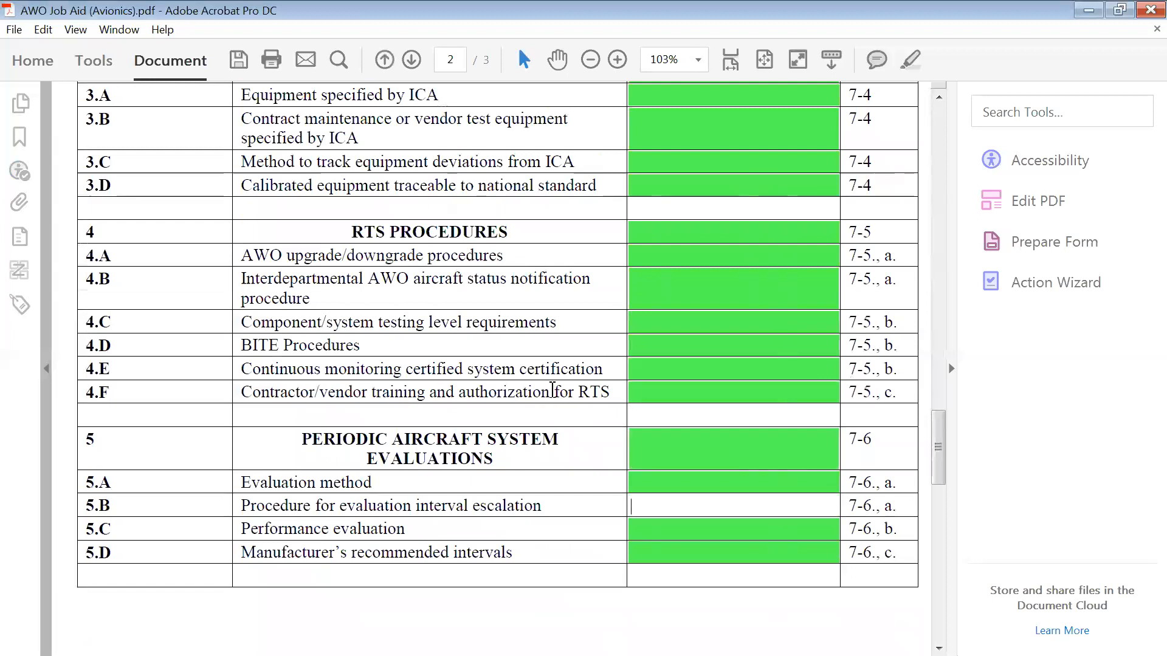
key("Tab")
key("Tab")
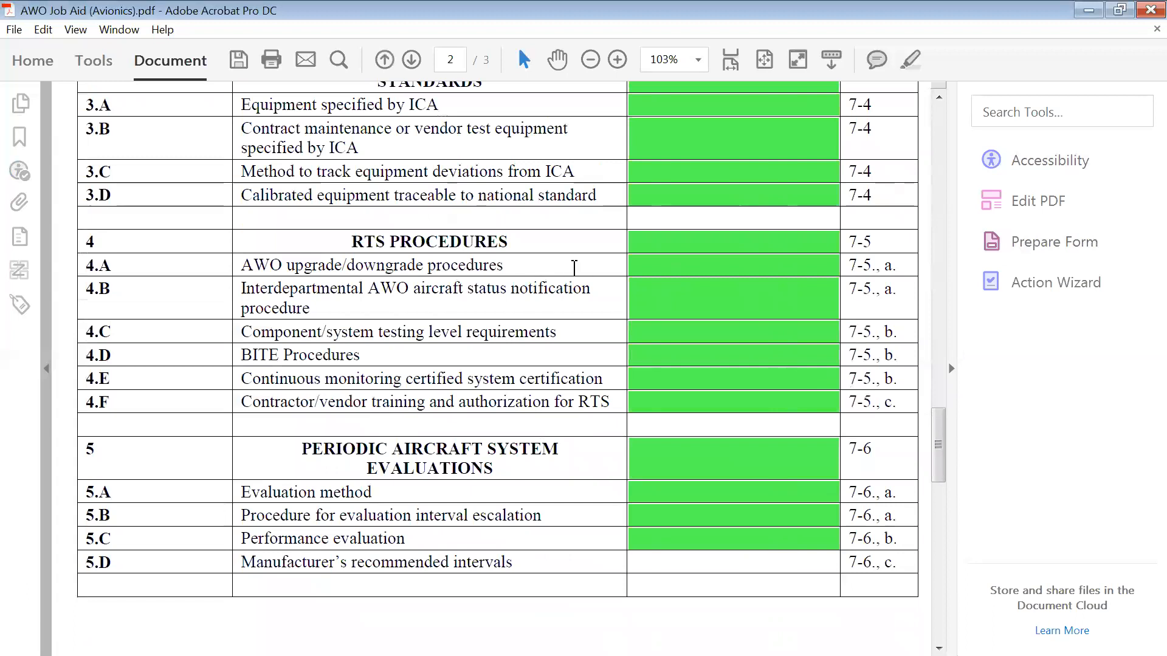
Open the form for field editing and delete the reference field beside the section 2 heading, INITIAL AND RECURRENT MAINTENANCE TRAINING
scroll(610, 262, "up", 2)
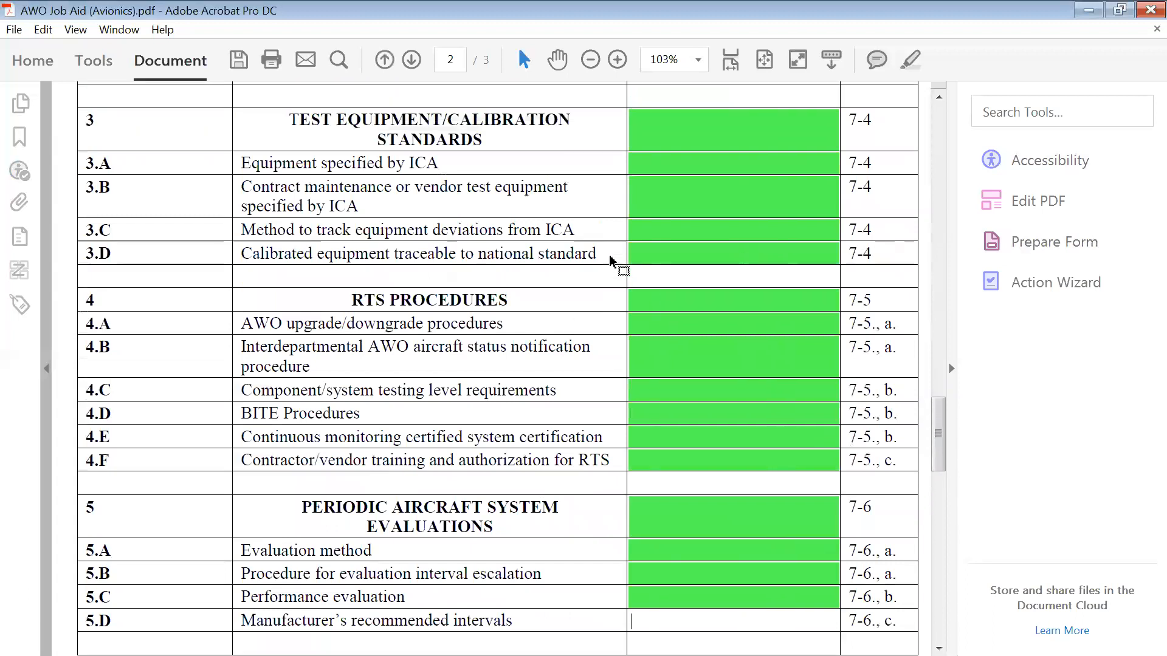
left_click_drag(943, 372, 942, 256)
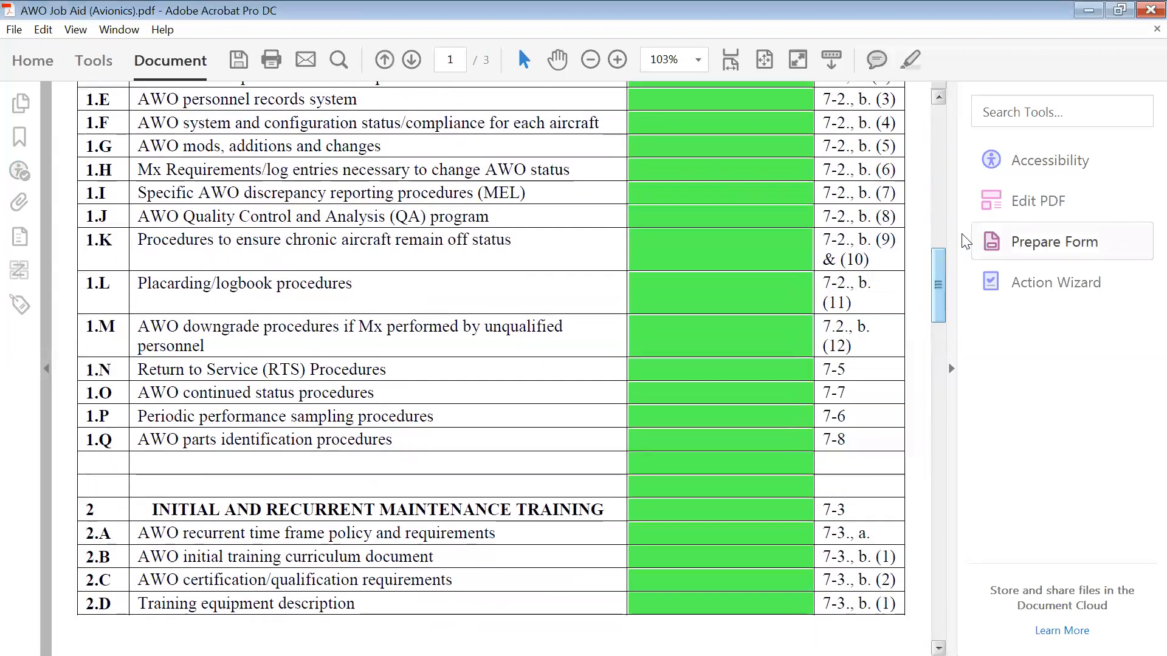
left_click(1054, 244)
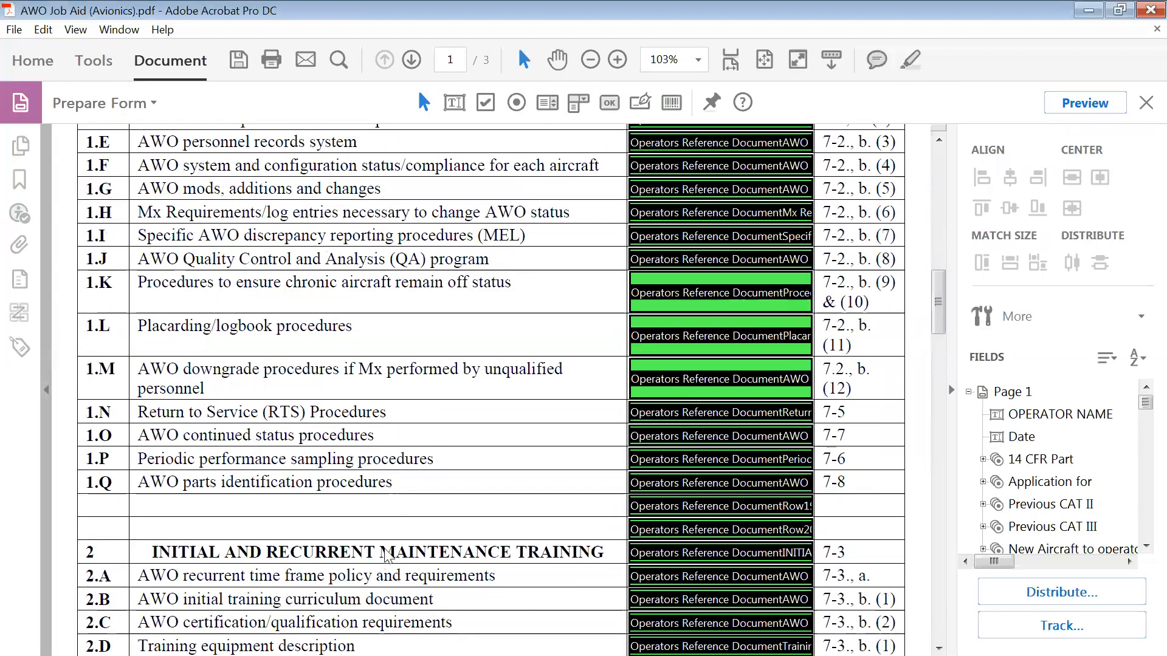
left_click(632, 550)
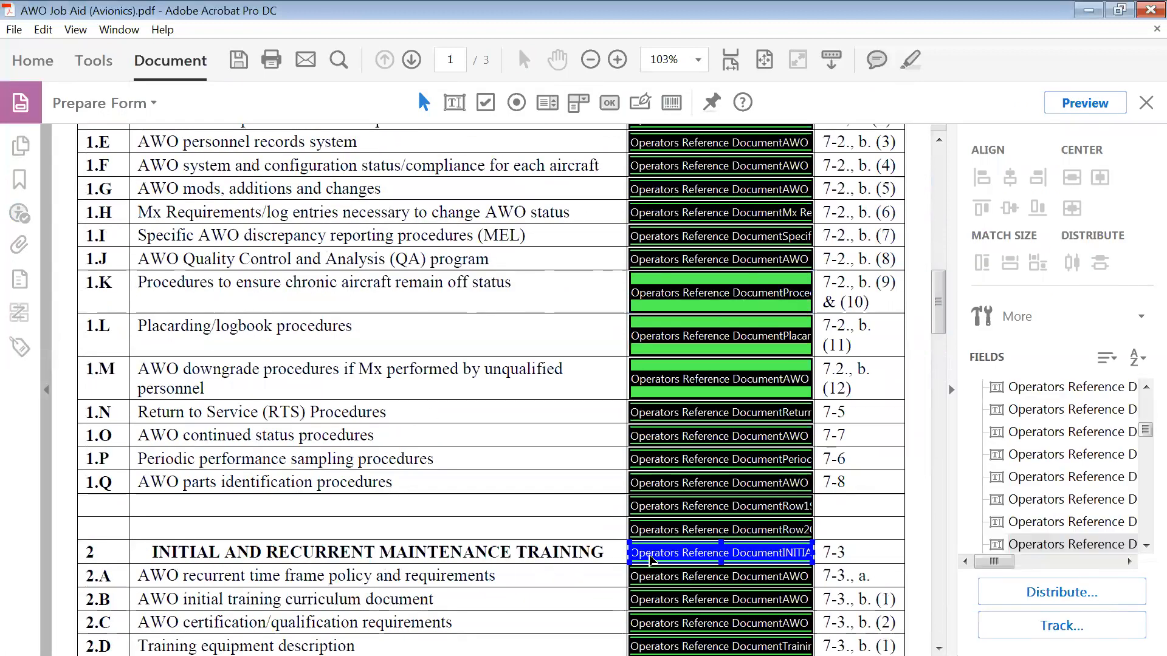
key("Delete")
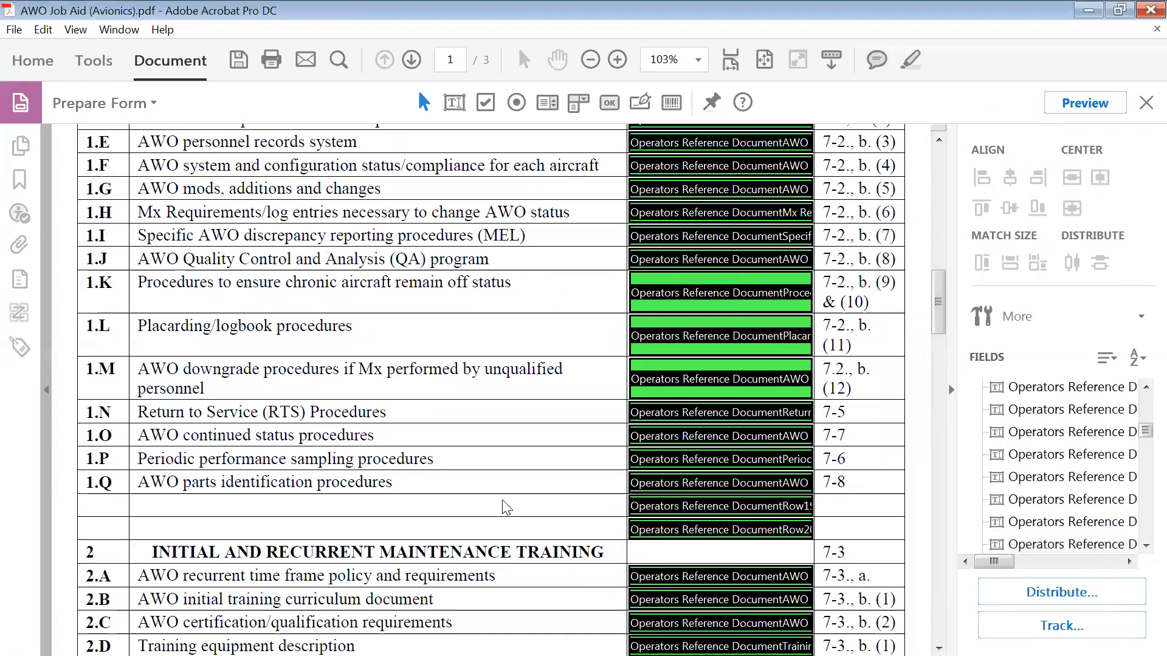
Delete the reference fields beside the page 2 headings TEST EQUIPMENT/CALIBRATION STANDARDS, RTS PROCEDURES and PERIODIC AIRCRAFT SYSTEM EVALUATIONS
scroll(464, 486, "down", 6)
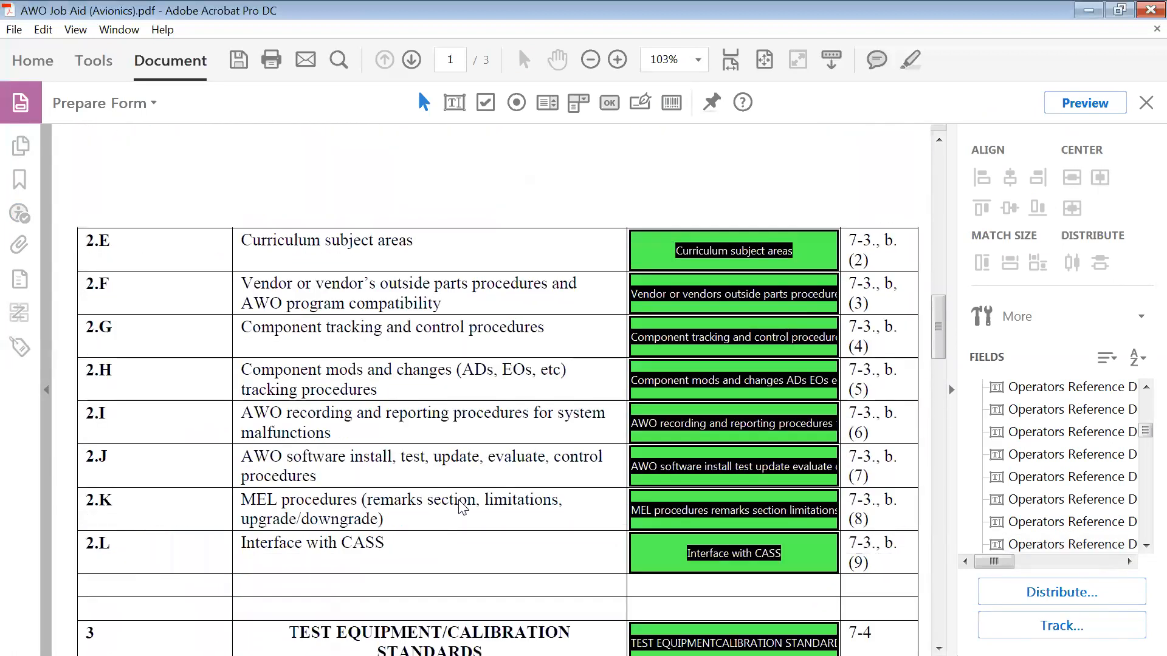
scroll(462, 508, "down", 2)
left_click(669, 593)
key("Delete")
scroll(502, 526, "down", 3)
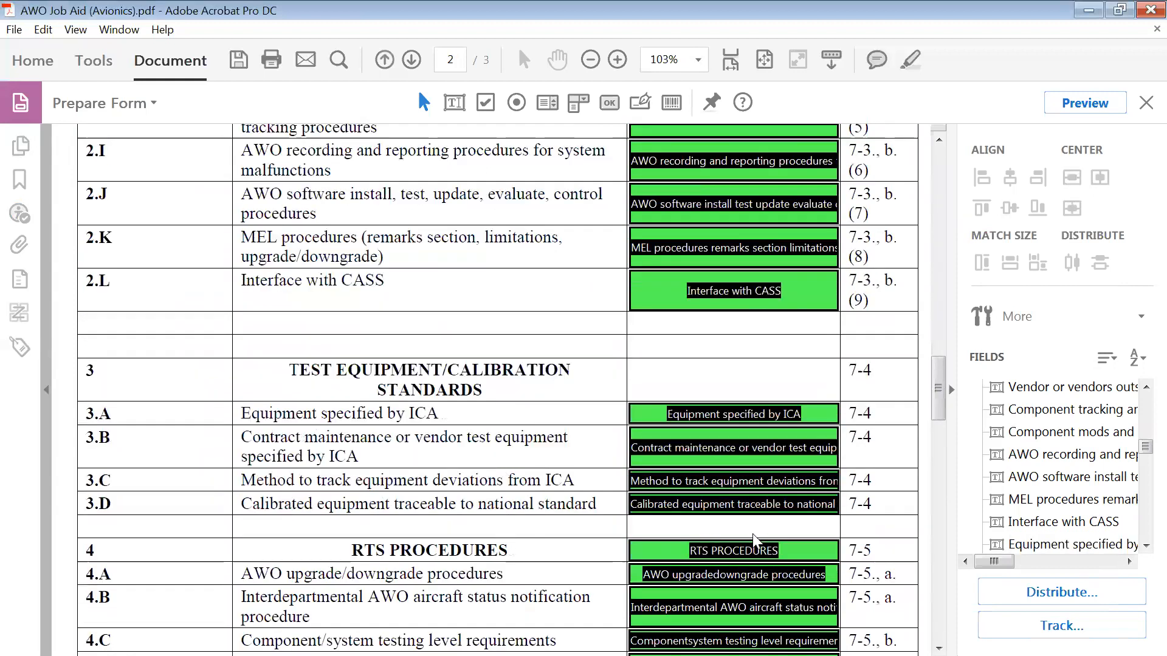
left_click(753, 539)
key("Delete")
scroll(496, 484, "down", 1)
scroll(497, 486, "down", 2)
key("Delete")
Delete the reference fields beside the page 3 headings RELIABILITY REPORTING AND QUALITY CONTROL, Configuration Control/Modifications, Records and 14 CFR Part 129
scroll(464, 513, "down", 3)
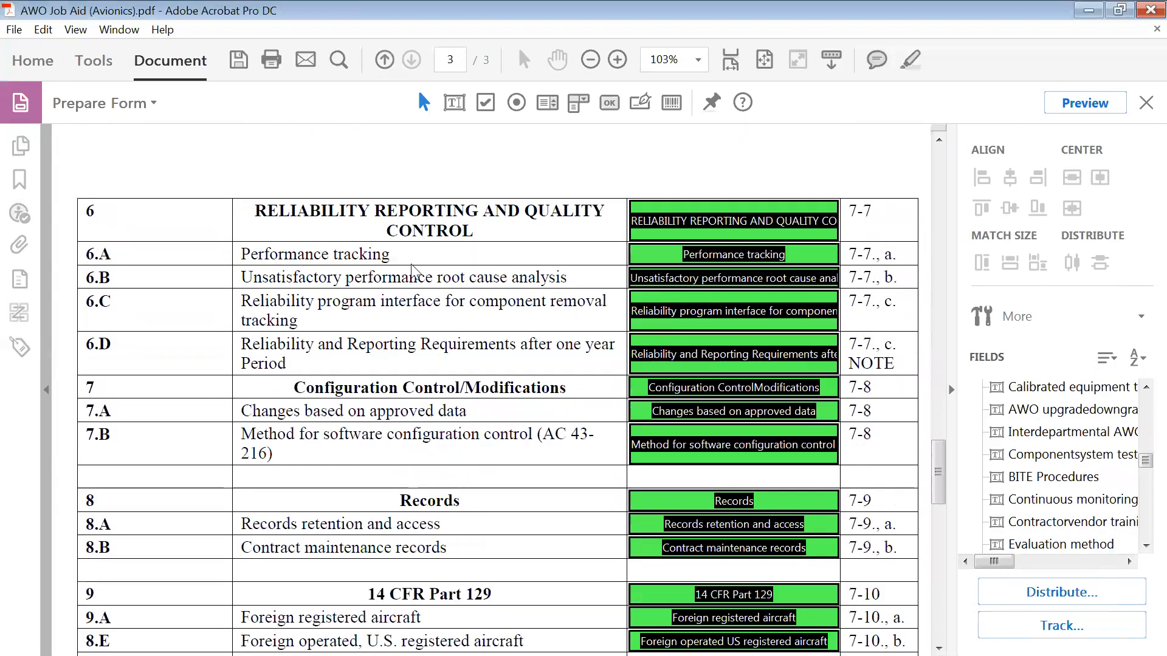
left_click(761, 210)
key("Delete")
left_click(712, 412)
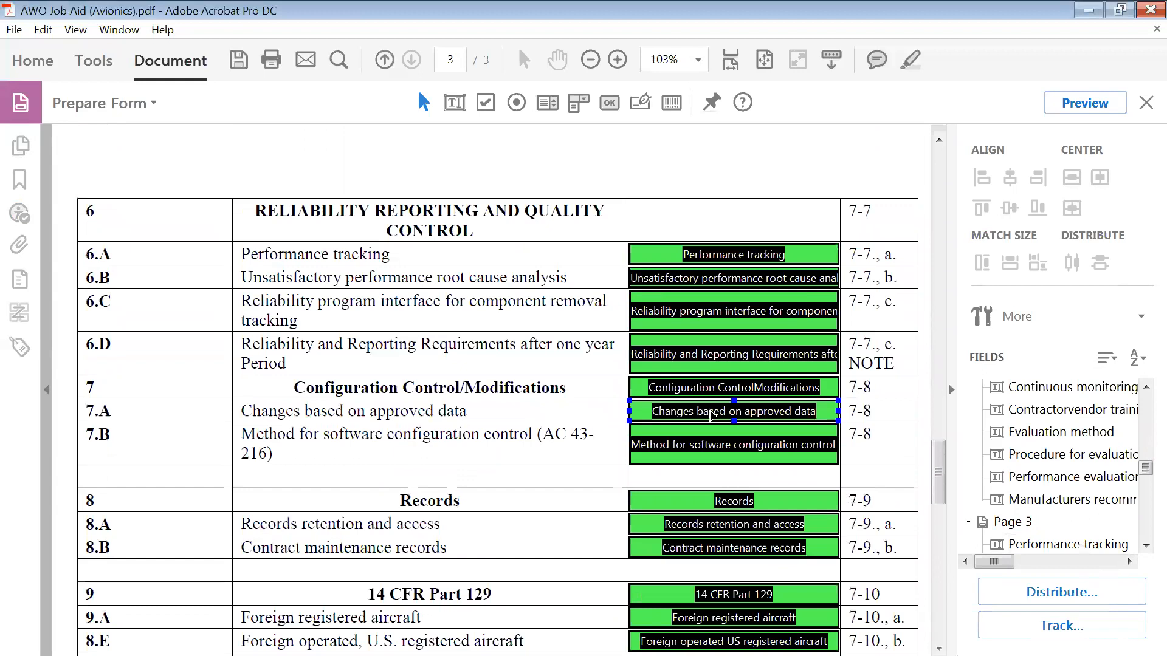
left_click(678, 392)
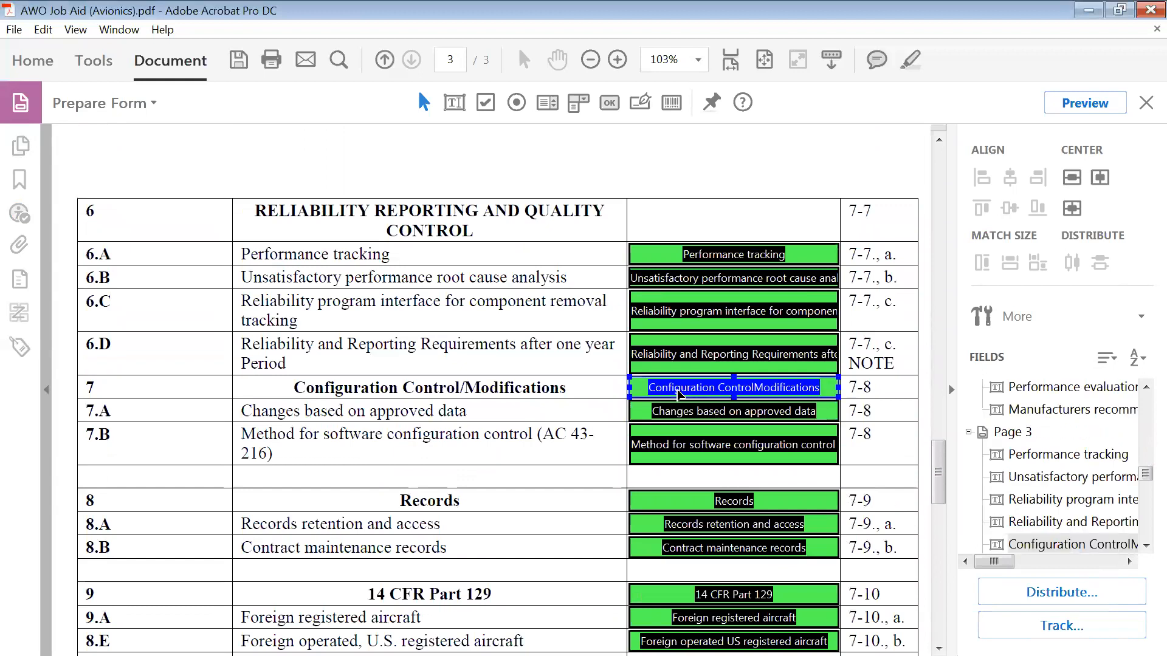
key("Delete")
left_click(686, 502)
key("Delete")
left_click(689, 606)
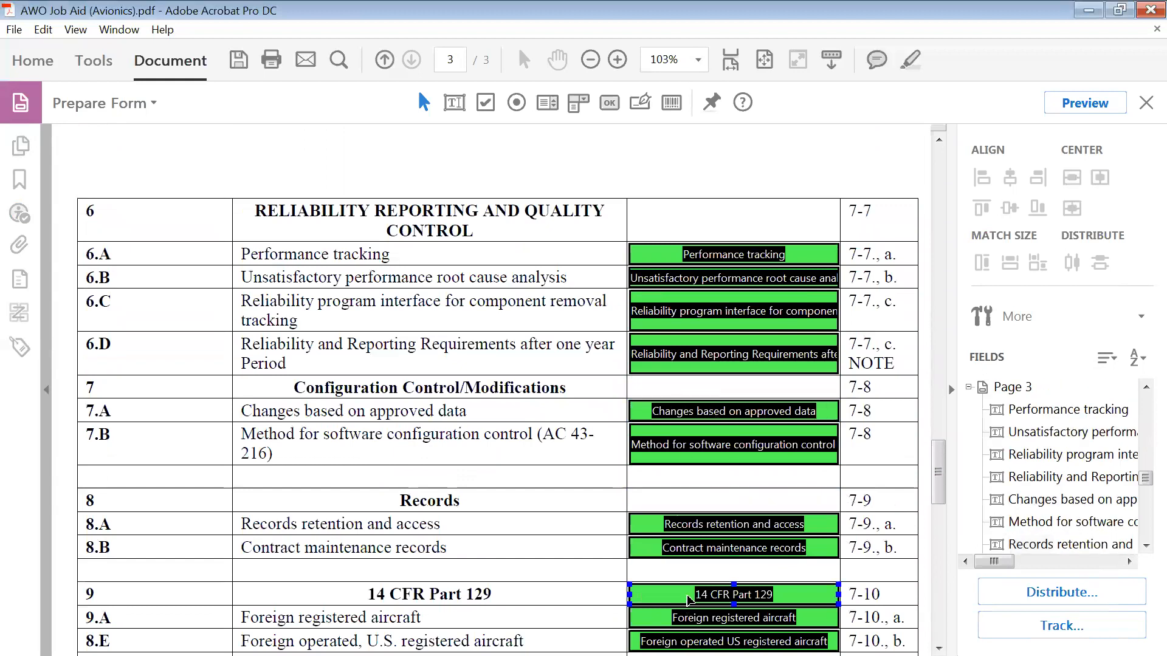
key("Delete")
scroll(492, 522, "down", 3)
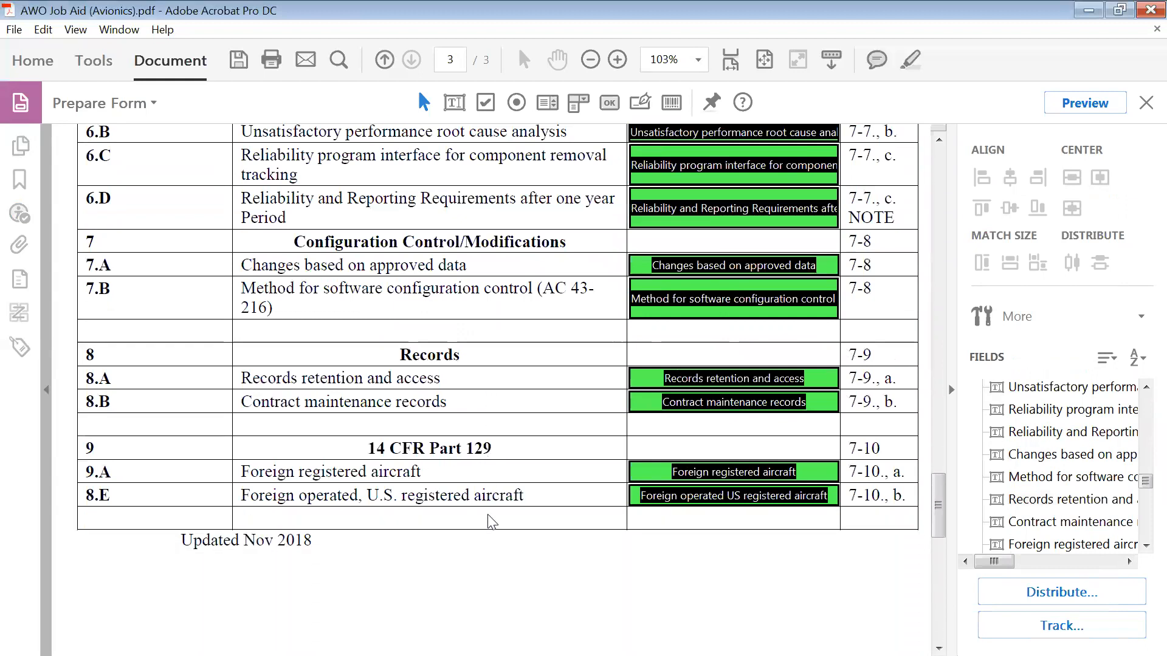
Leave form editing and reopen the accessibility check results with page 1 of the form in view
left_click_drag(939, 532, 939, 332)
left_click(1145, 103)
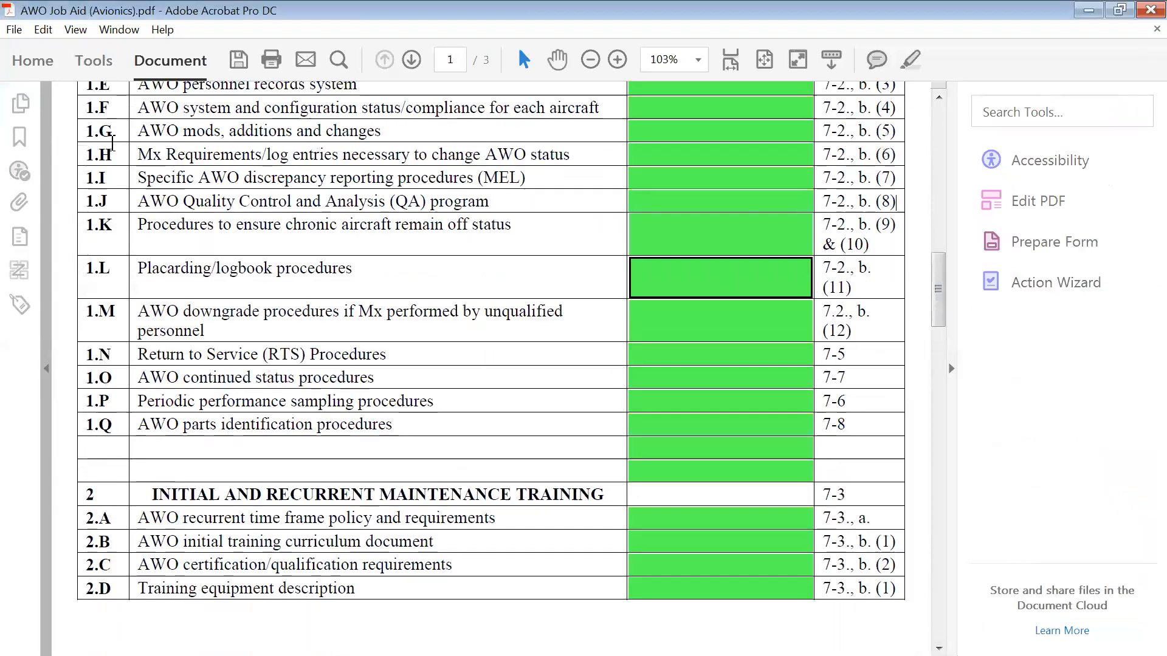
scroll(201, 215, "up", 2)
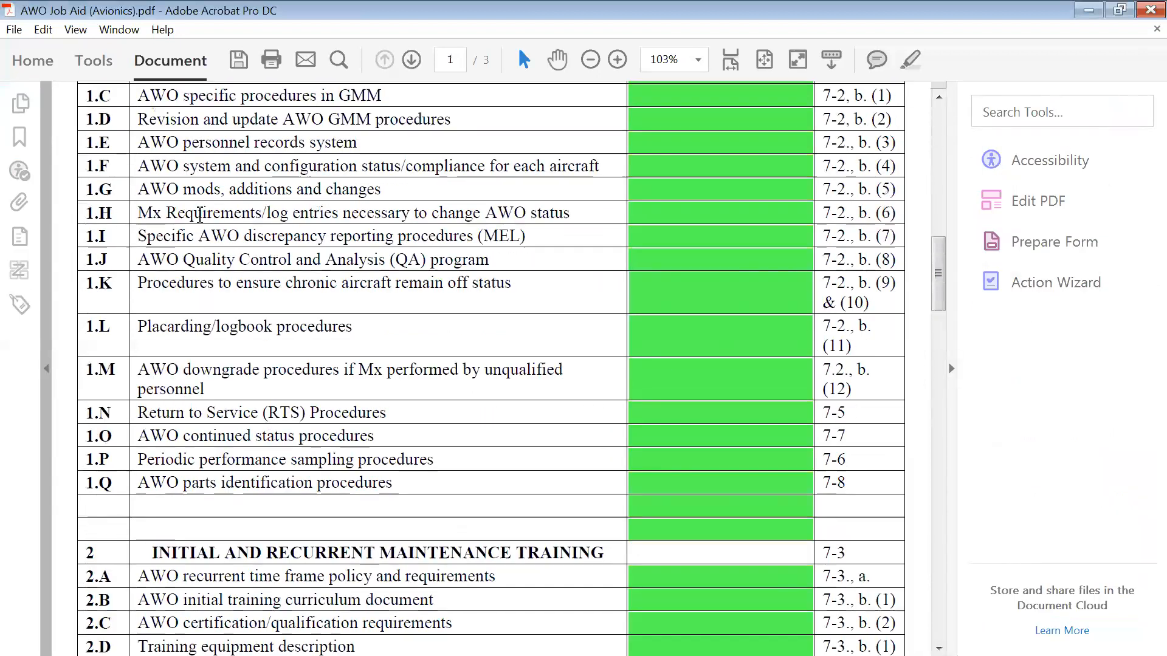
left_click(18, 171)
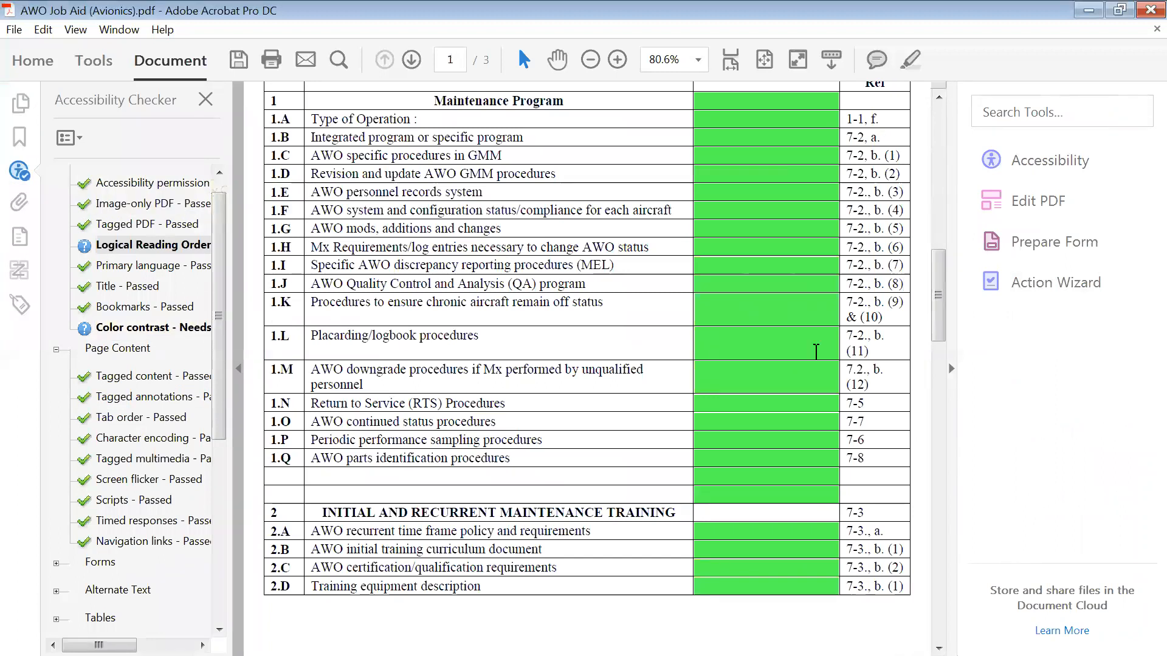
Review the color contrast on all three pages and mark the Color contrast and Logical Reading Order checks as passed
left_click_drag(939, 305, 916, 152)
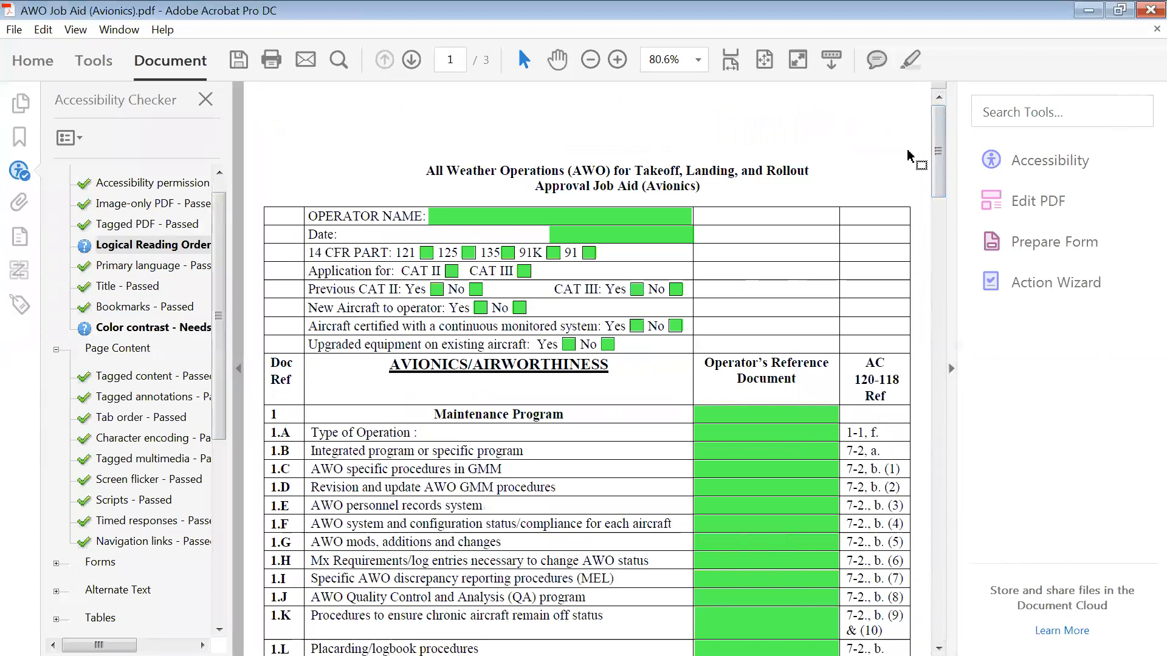
scroll(396, 418, "down", 5)
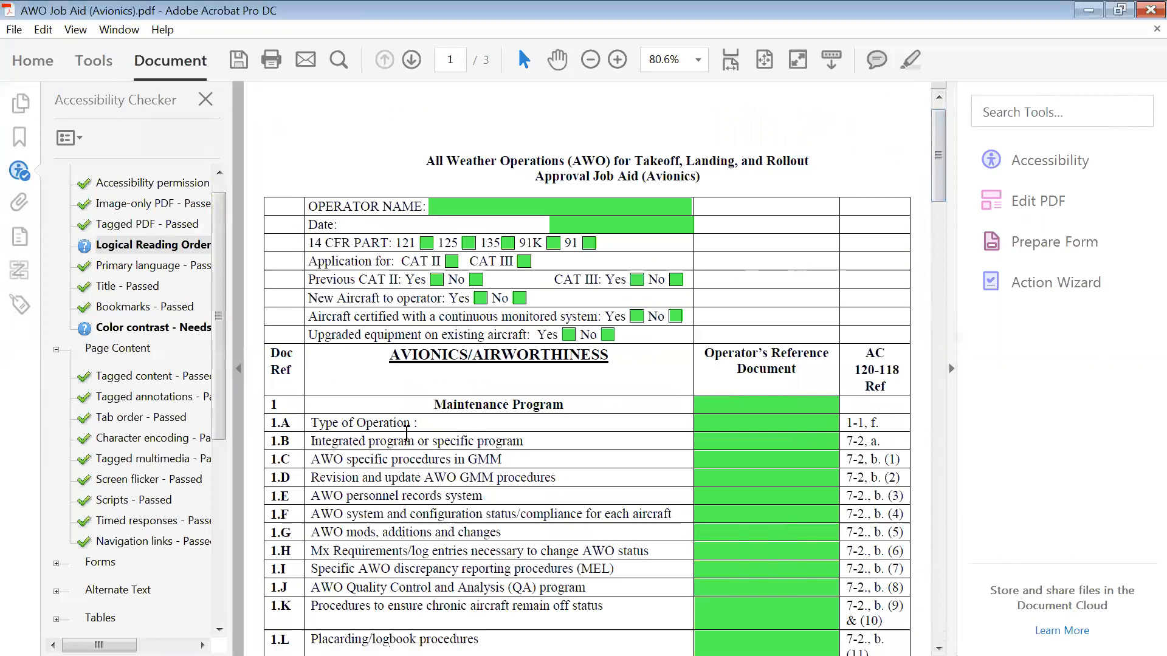
scroll(408, 432, "down", 20)
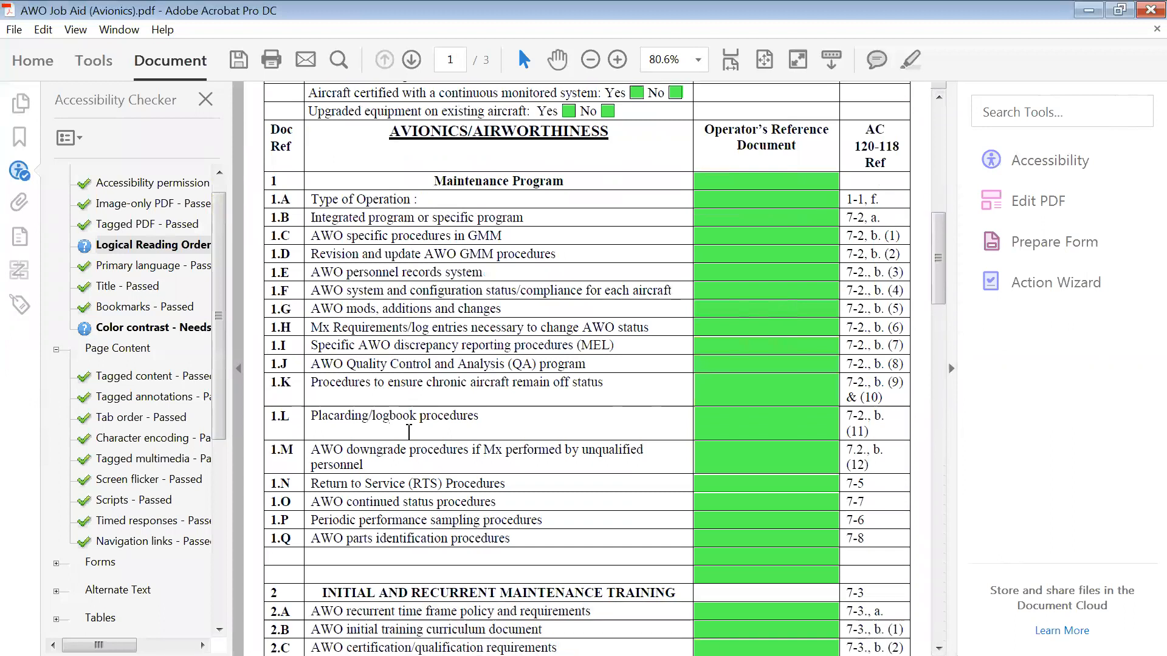
scroll(408, 432, "down", 1)
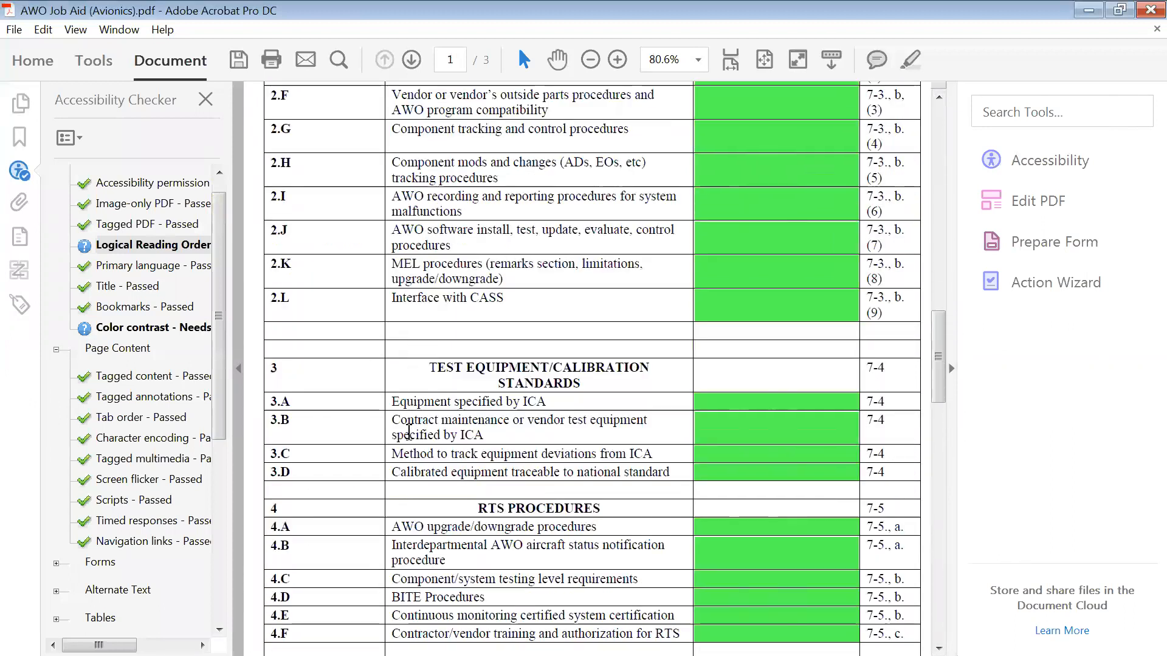
scroll(409, 433, "down", 20)
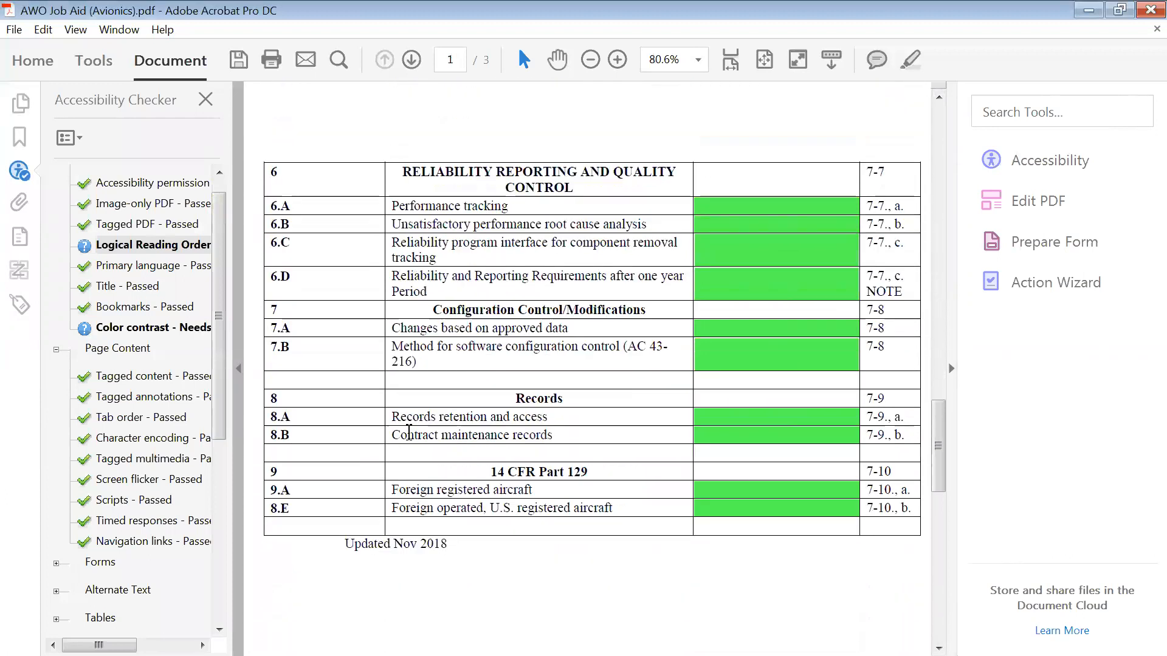
scroll(409, 433, "down", 1)
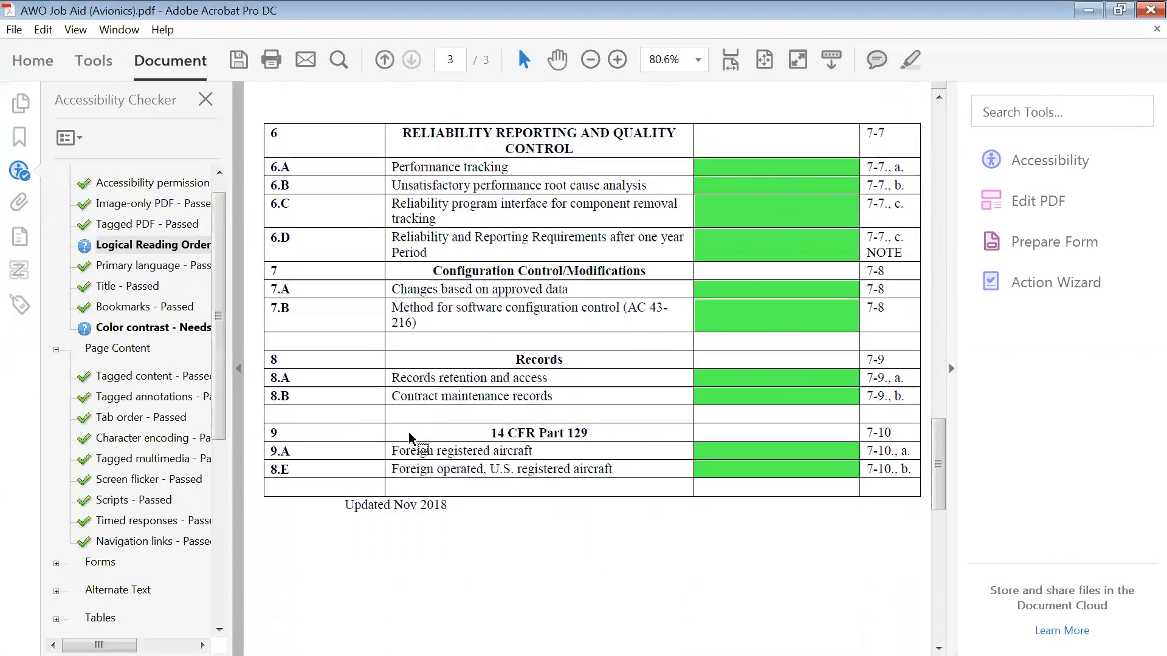
right_click(131, 329)
left_click(177, 350)
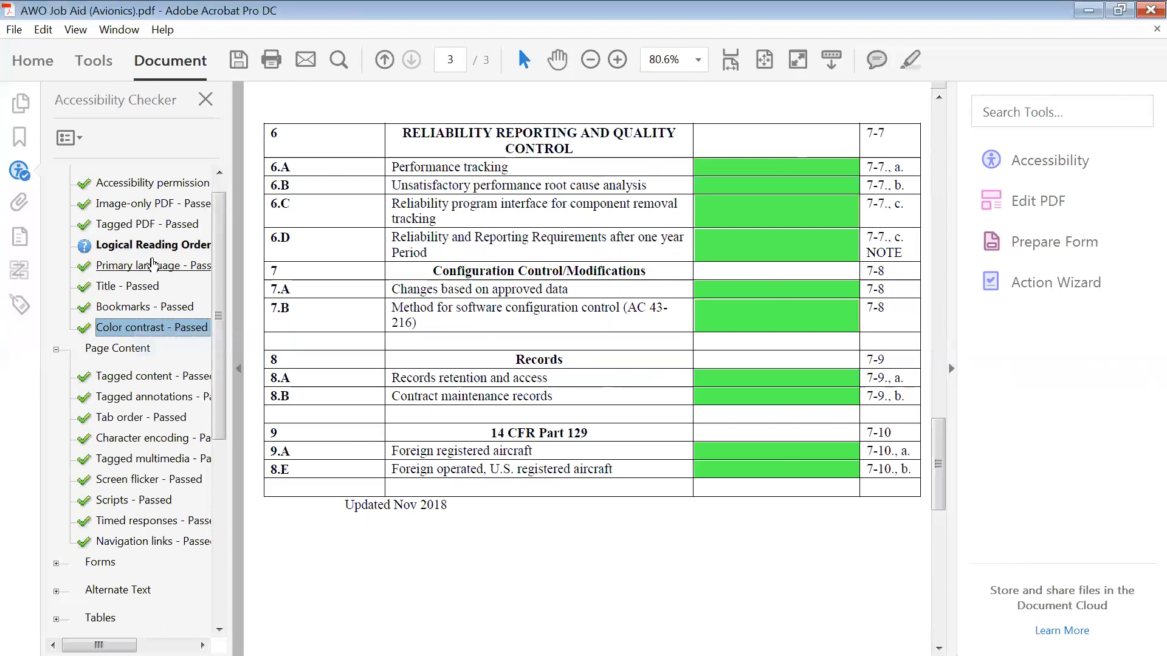
right_click(162, 244)
left_click(192, 260)
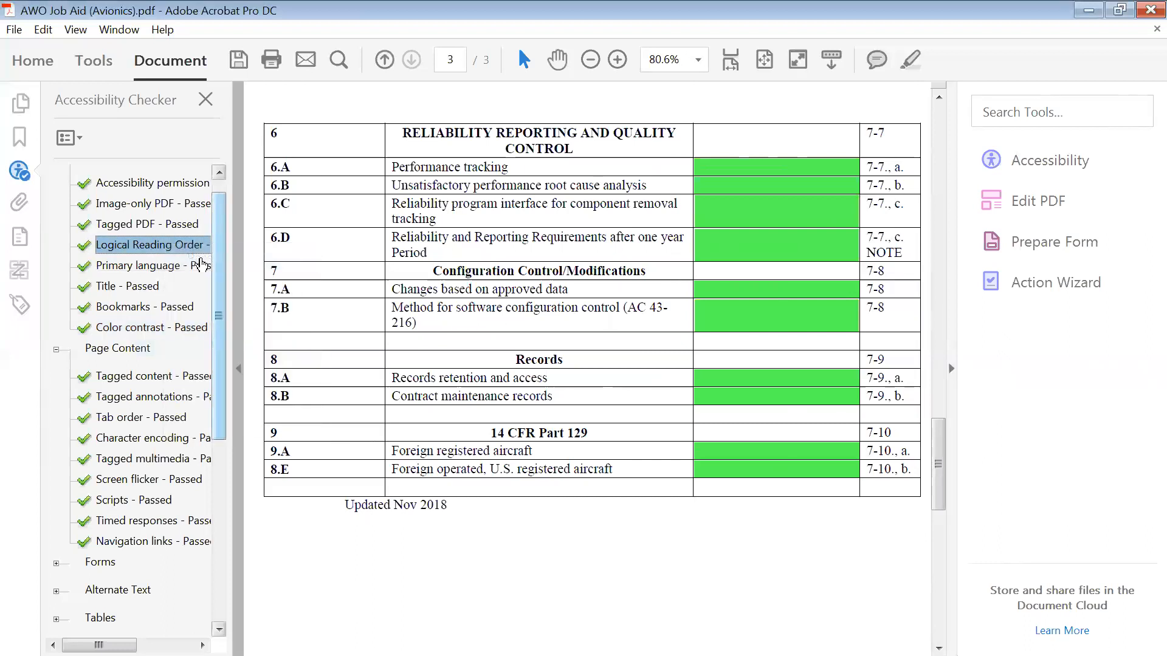
Look over the accessibility check results and collapse the Document and Page Content categories
scroll(211, 311, "down", 2)
scroll(211, 312, "up", 3)
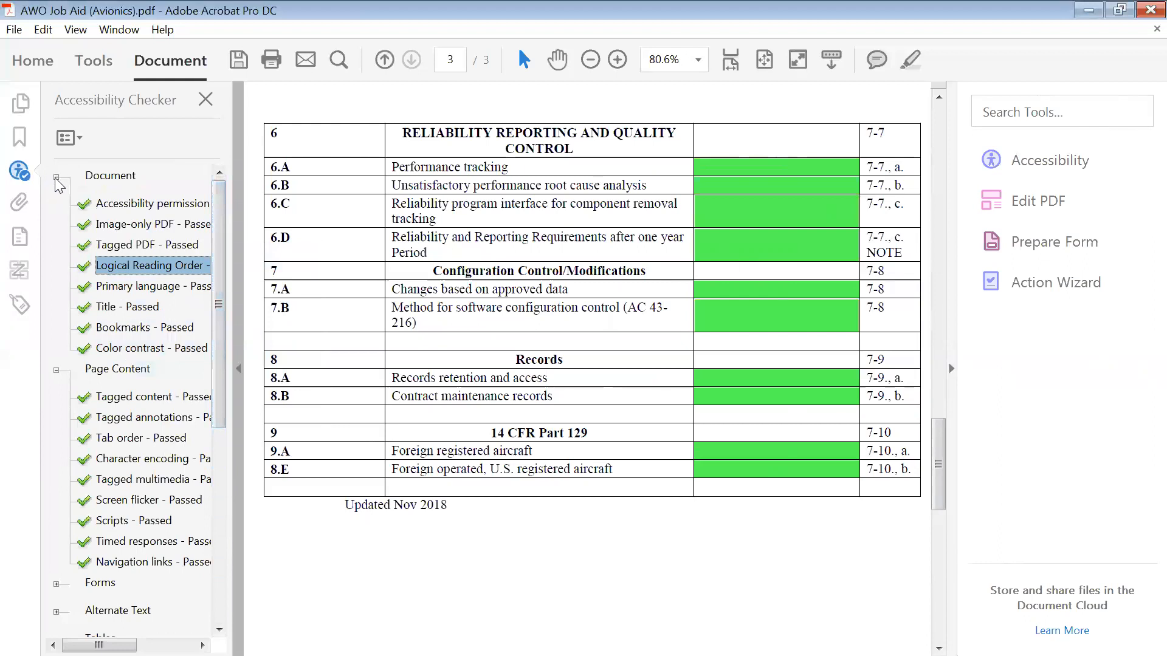
left_click(56, 177)
left_click(57, 205)
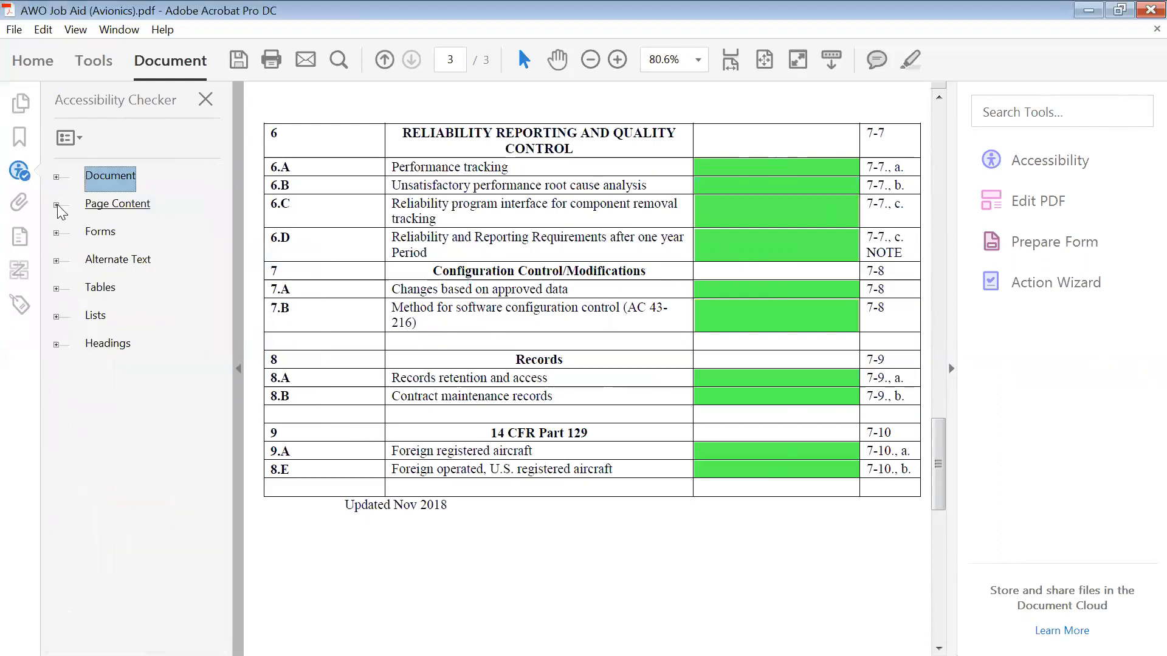